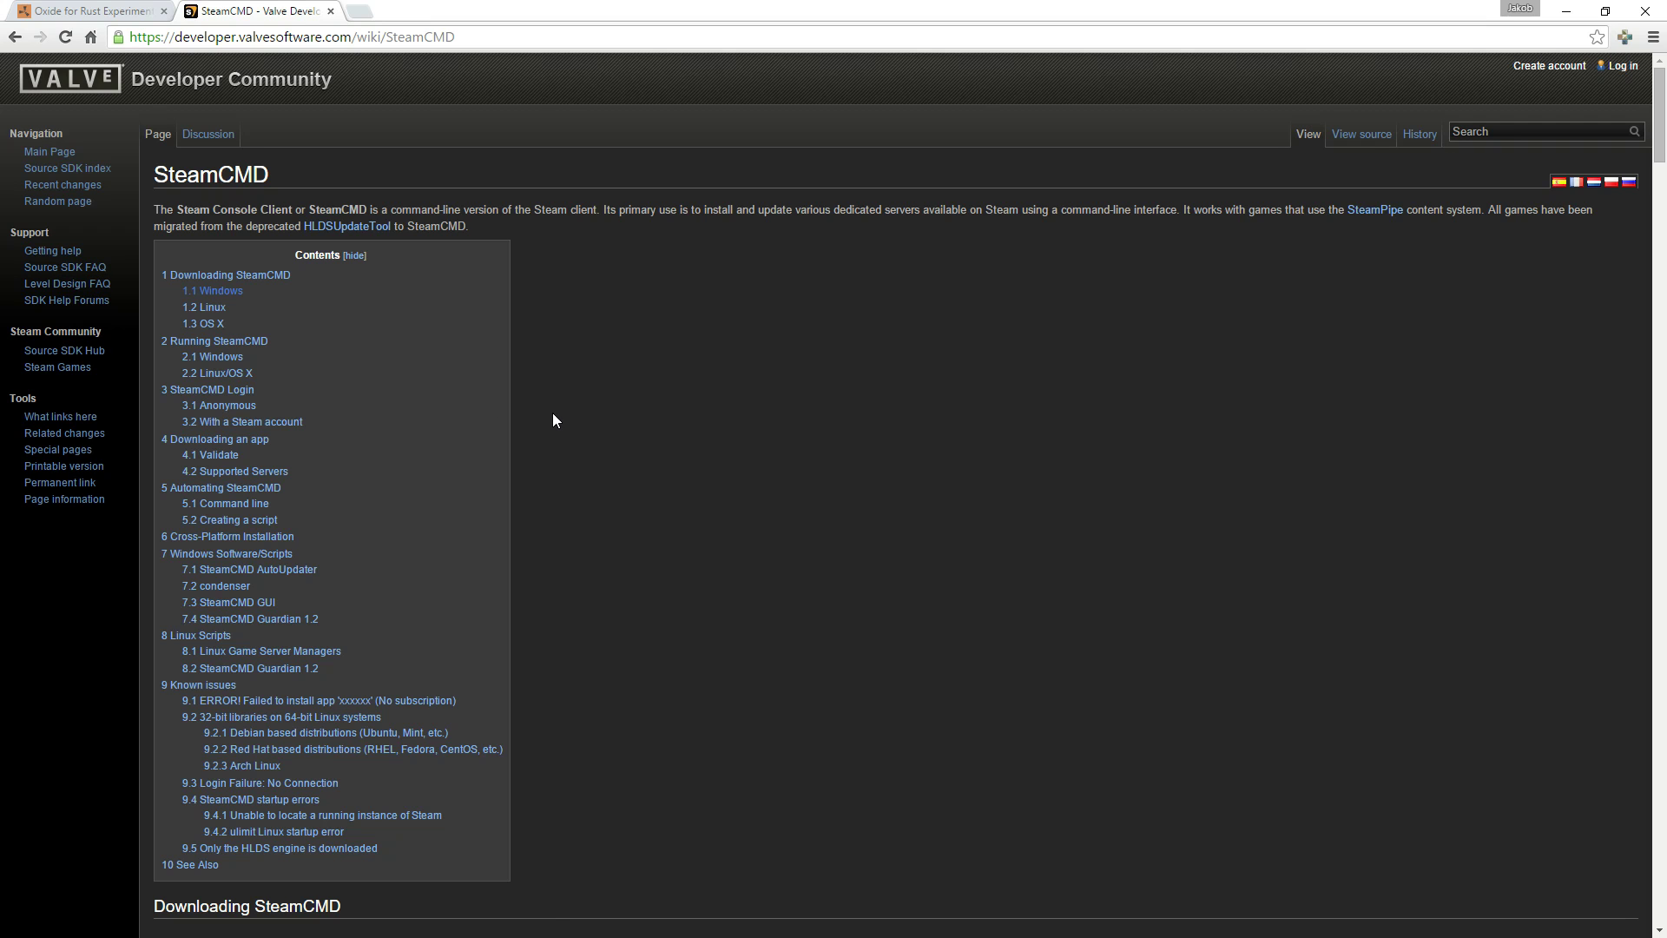
Switch Chrome to the Oxide for Rust Experimental download page, version 2.0.1527.
click(87, 10)
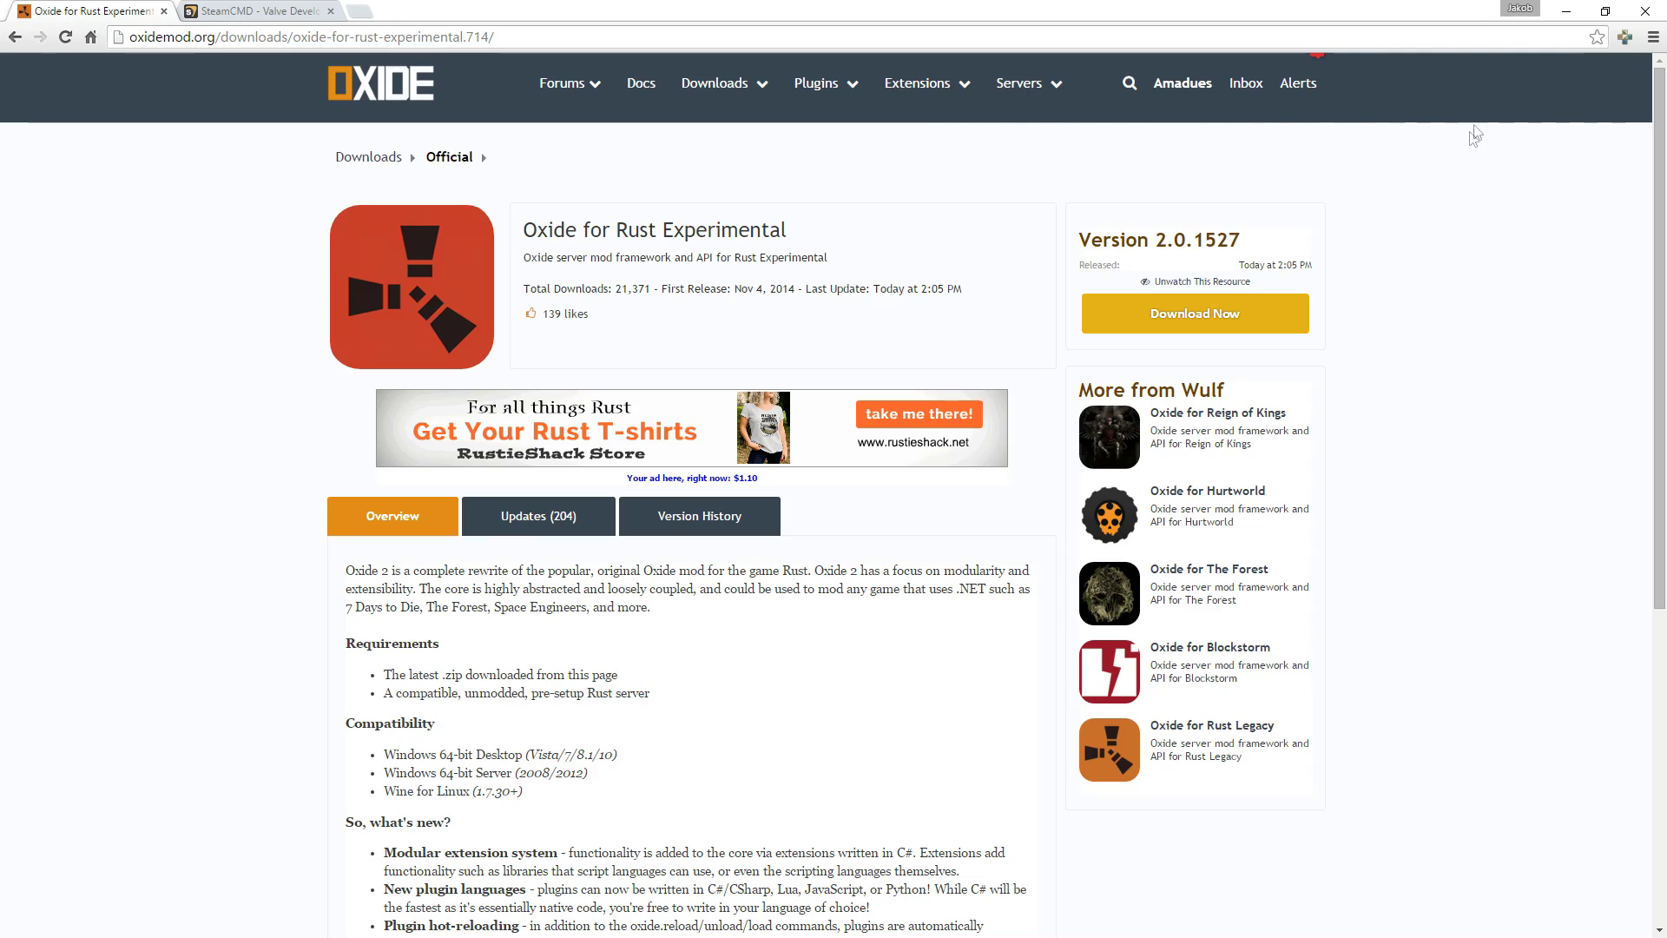
Minimize Chrome and launch steamcmd.exe from the steamcmd folder.
click(1567, 12)
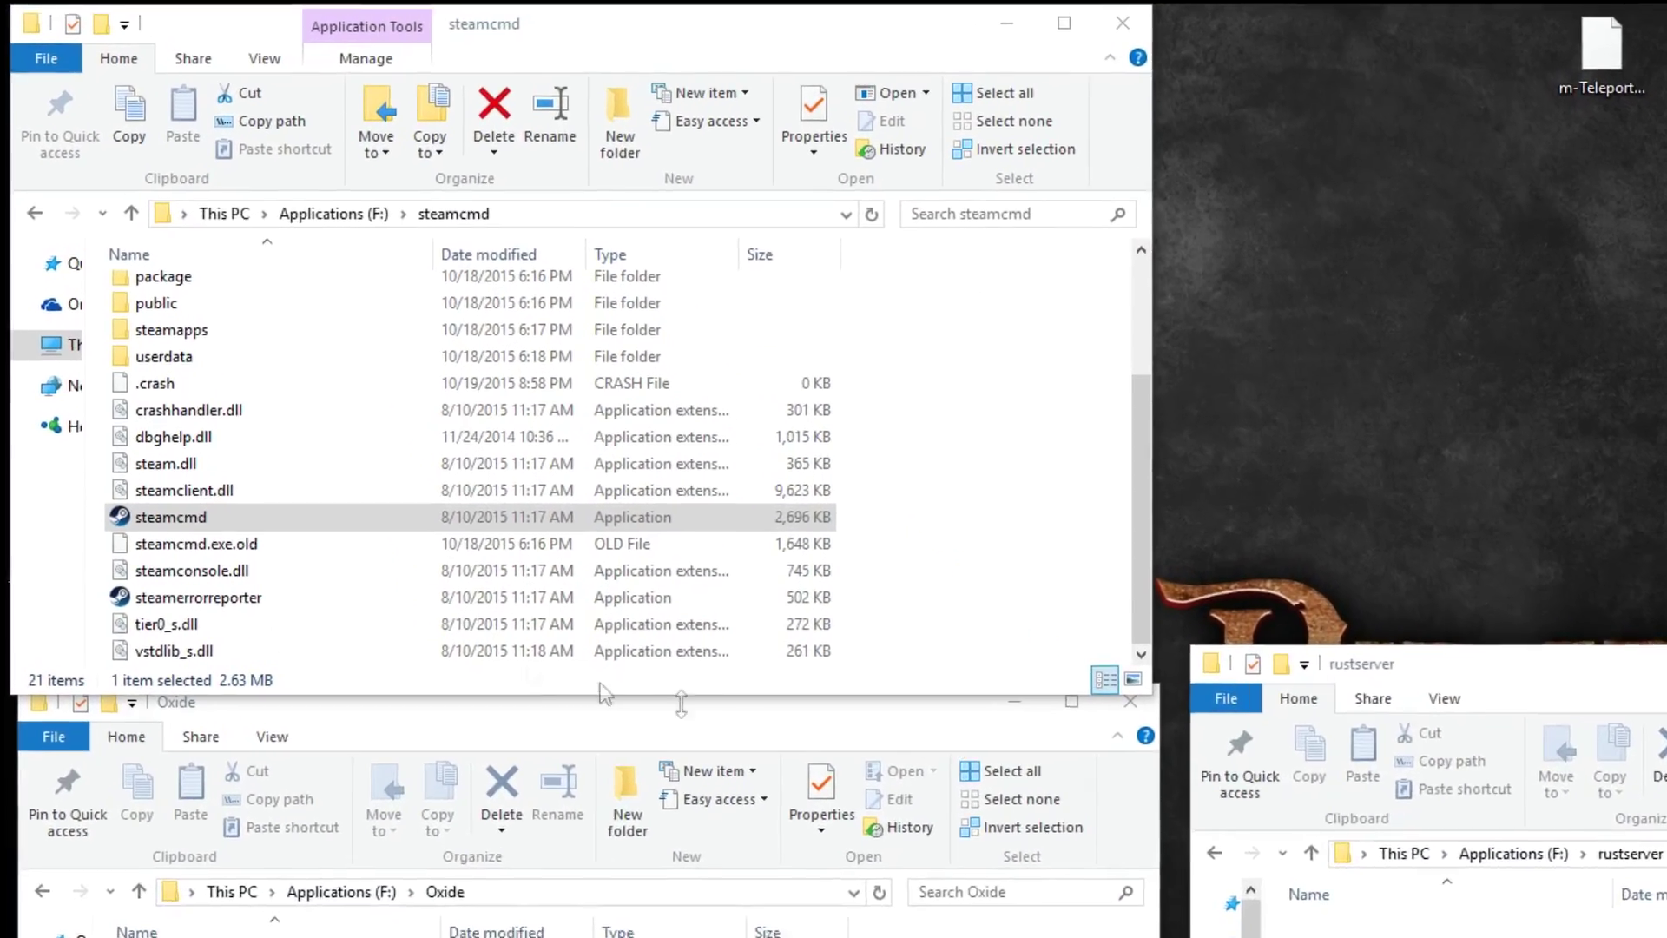
click(123, 371)
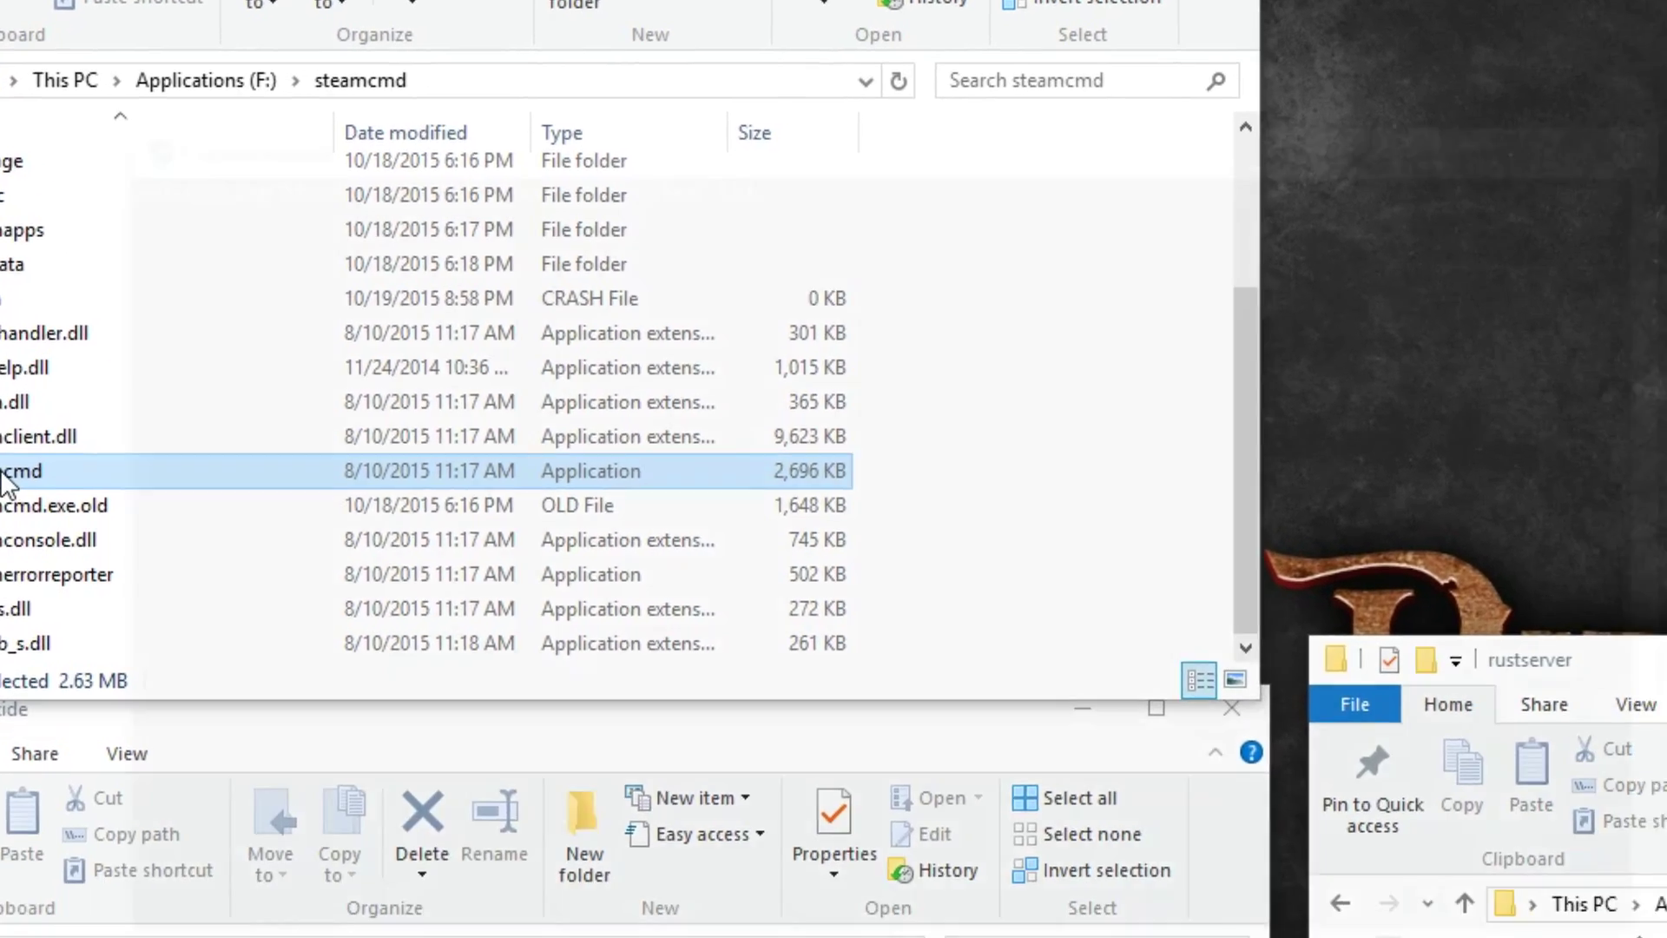
double_click(4, 476)
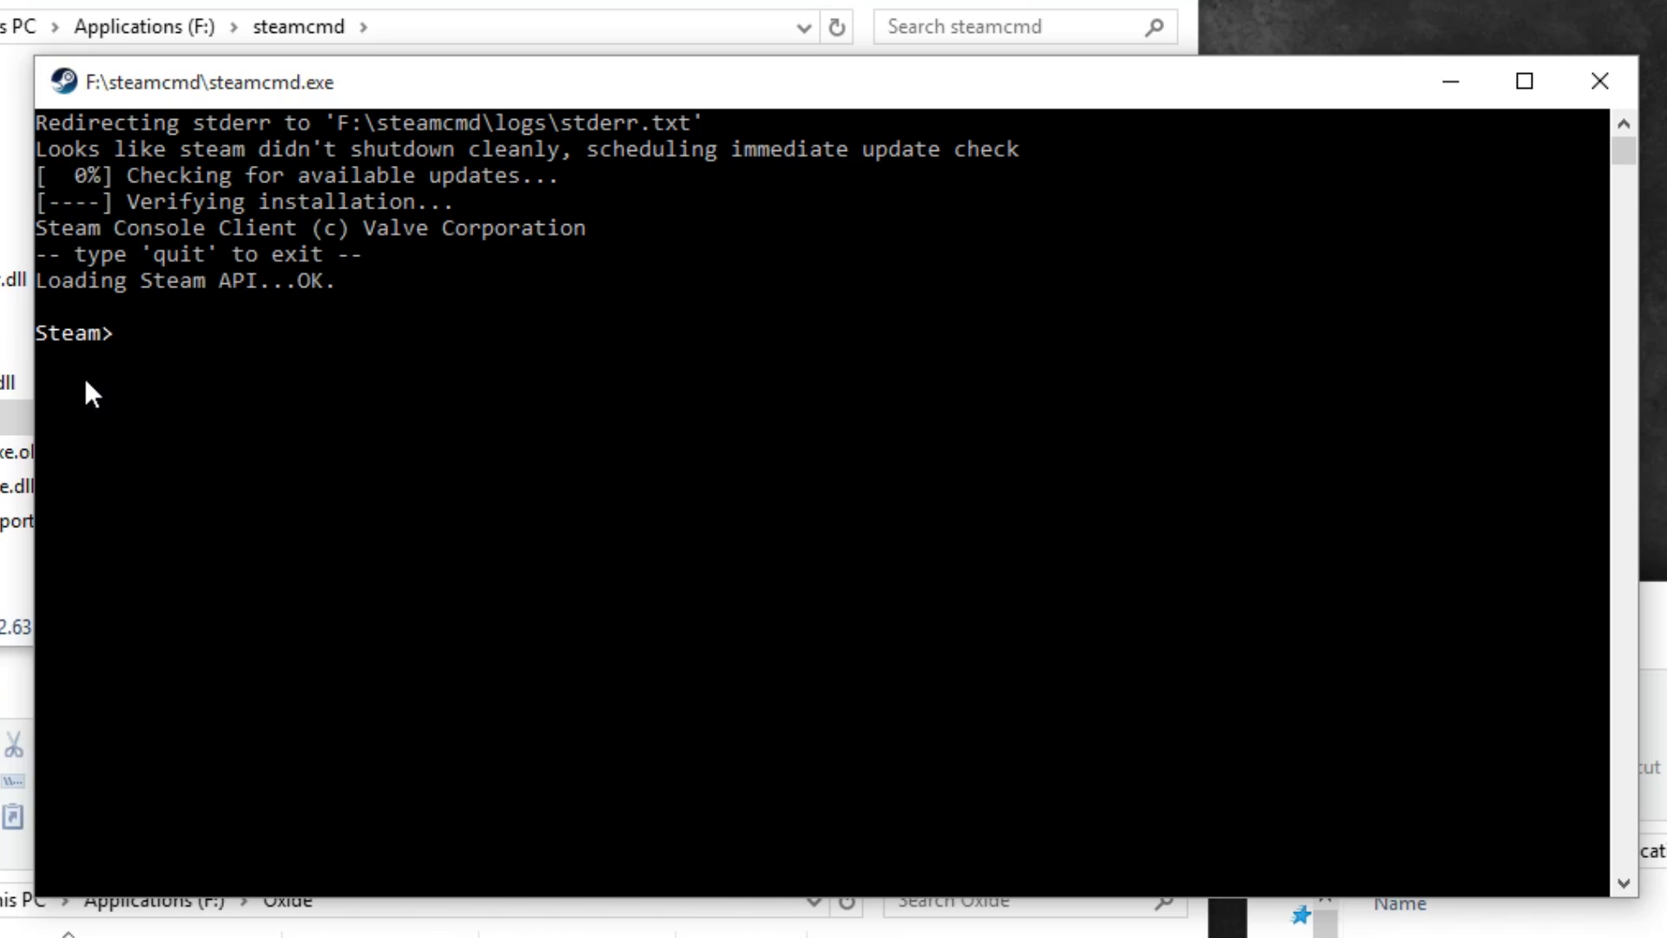
Run 'login anonymous', force_install_dir "F:\RustServer\", then app_update 258550 to install the server.
text(login anonymous)
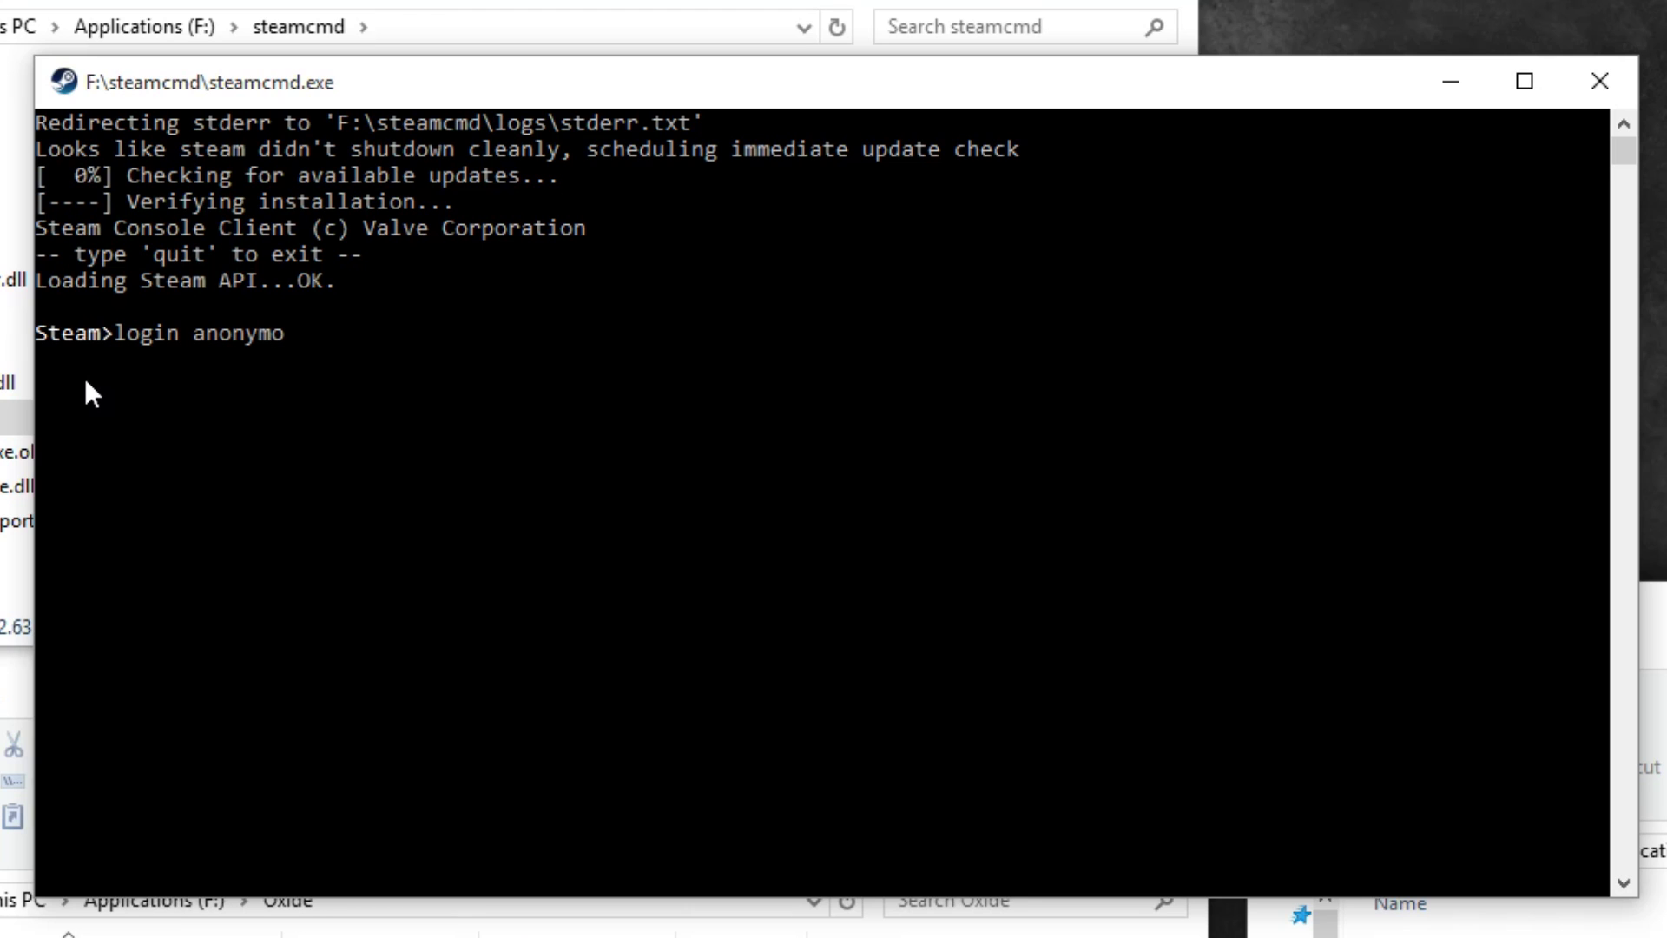
key(Return)
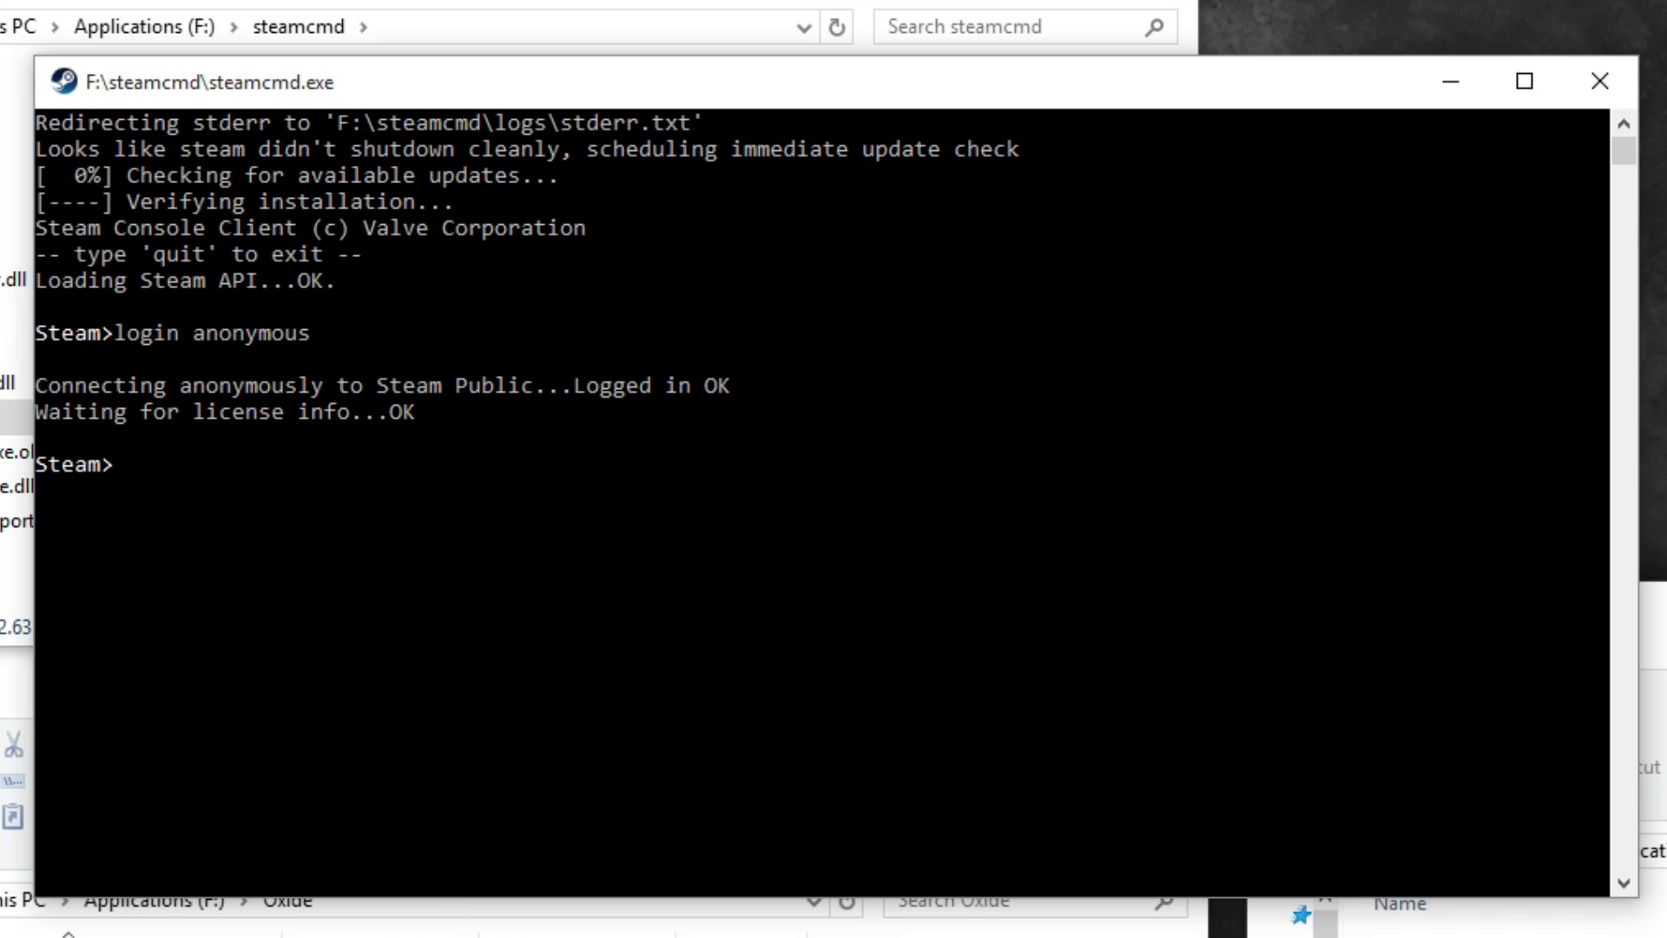
click(262, 467)
text(force_install_dir "F)
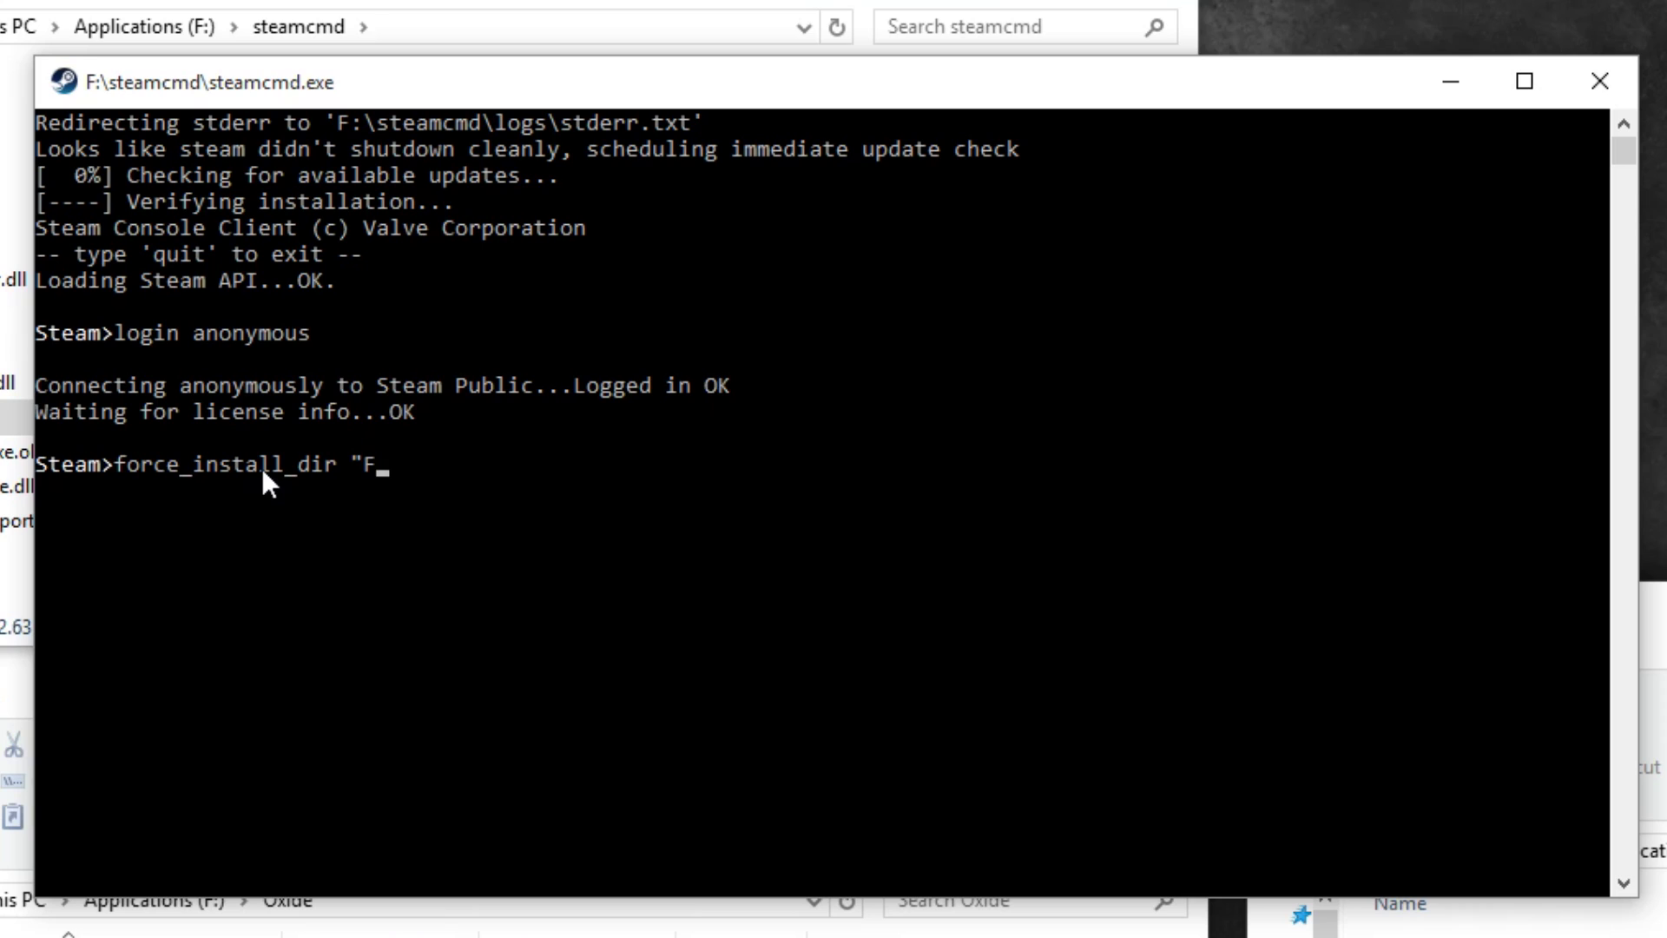
text(:\RustServer\)
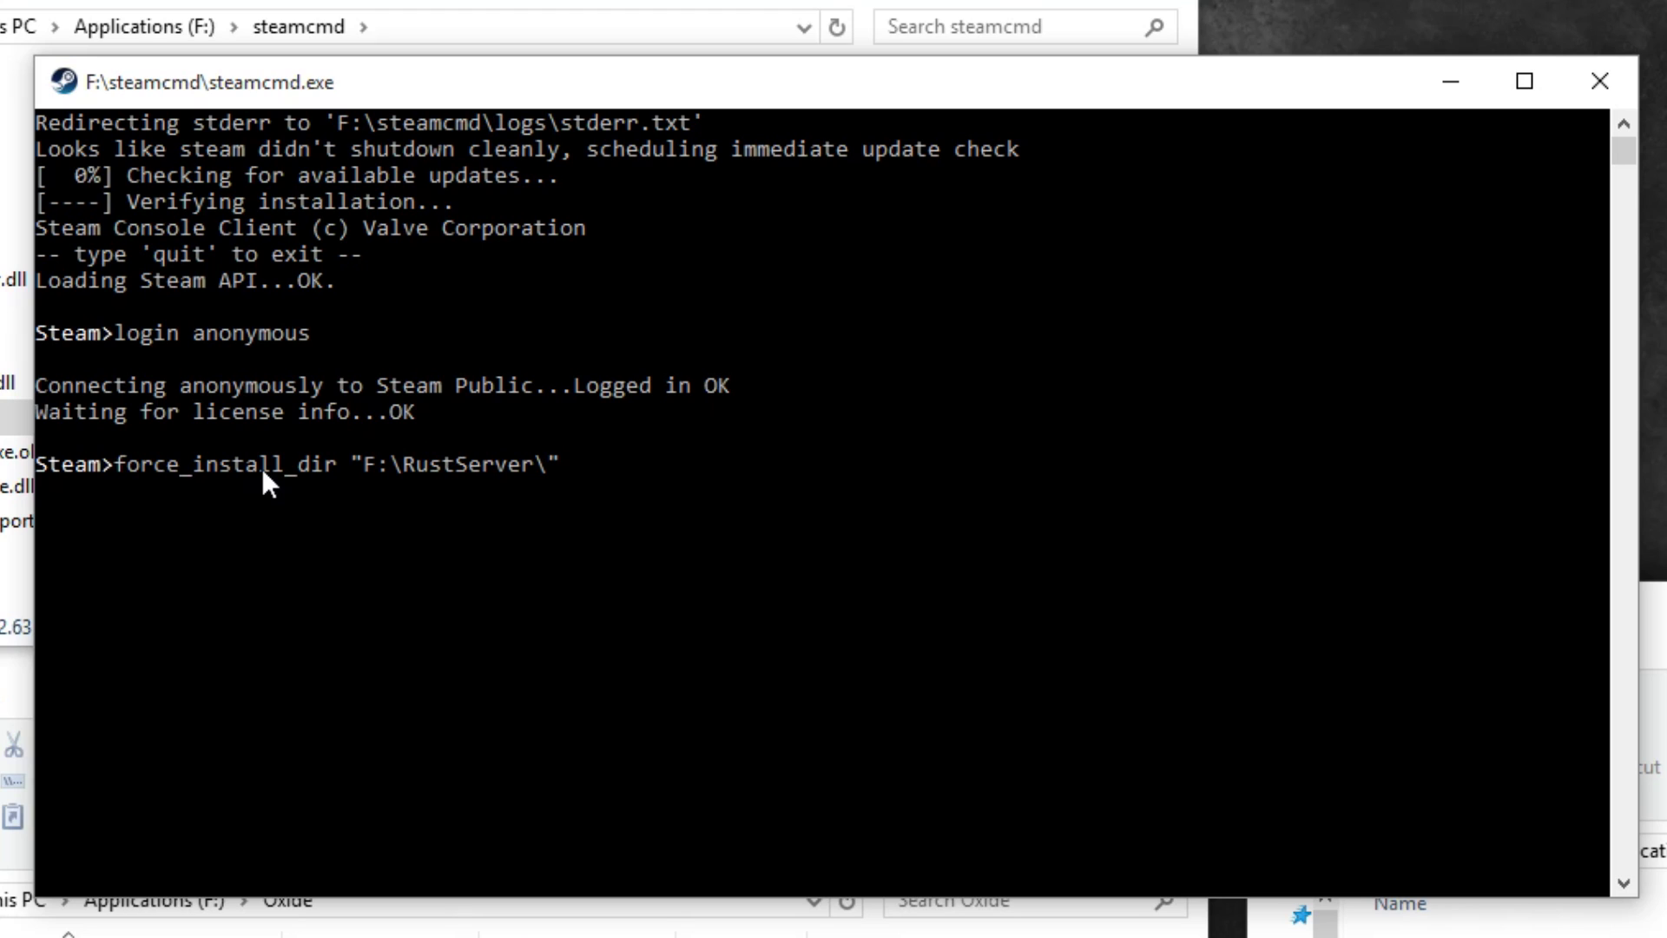
key(Return)
text(app)
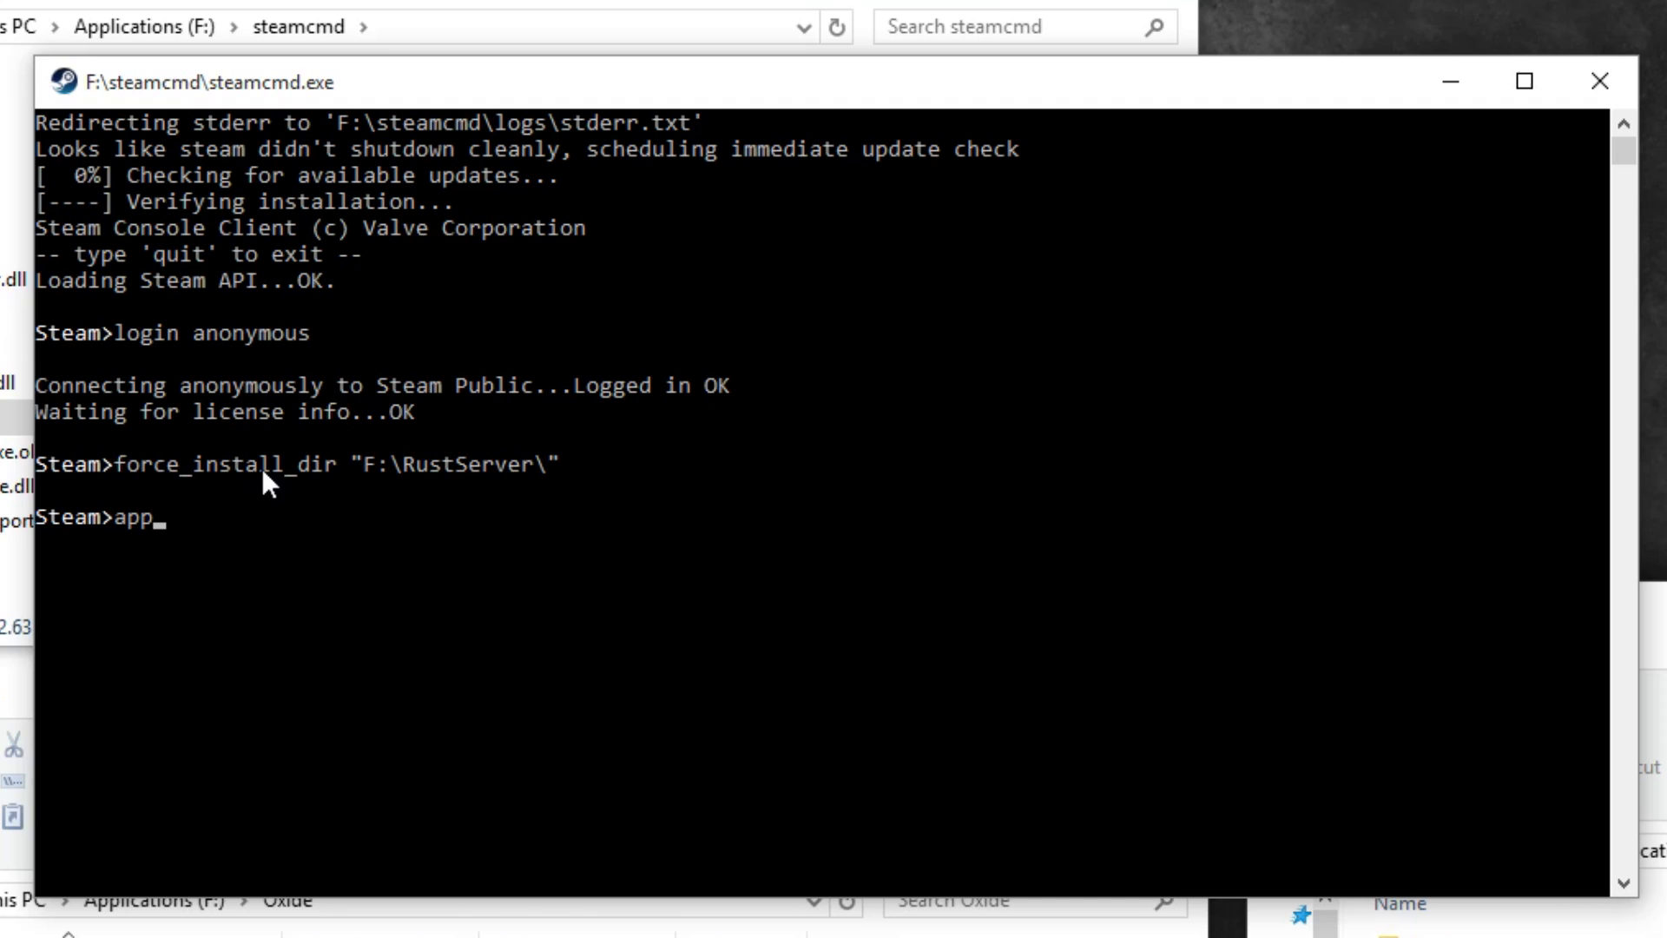
text(_update 258550)
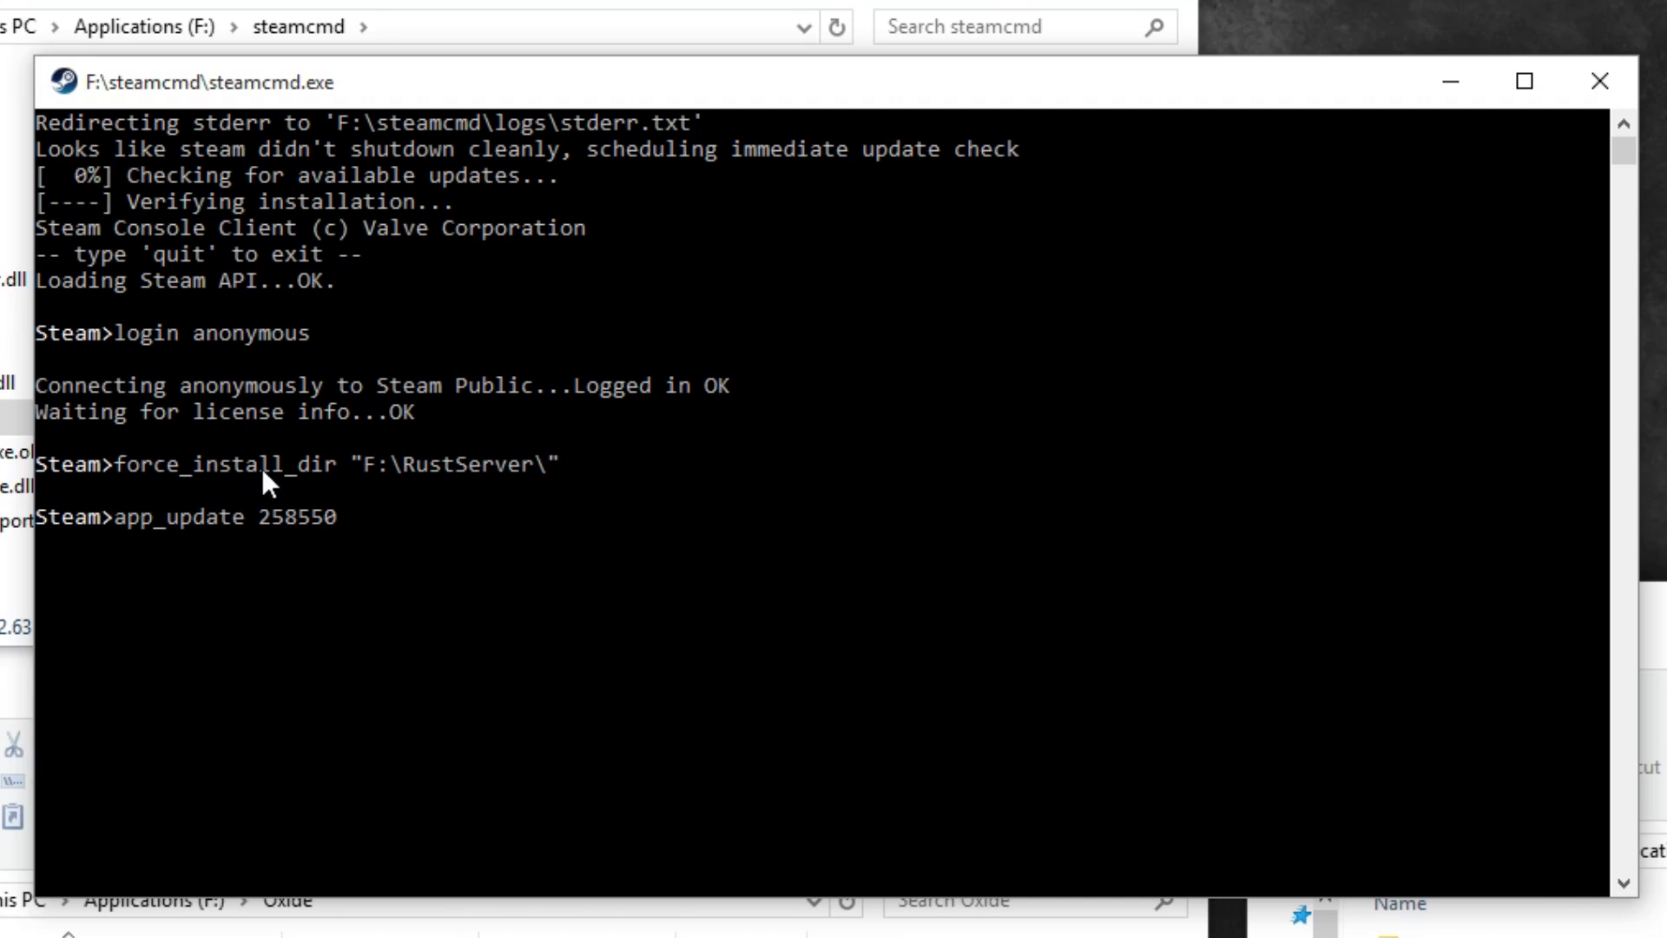
key(Return)
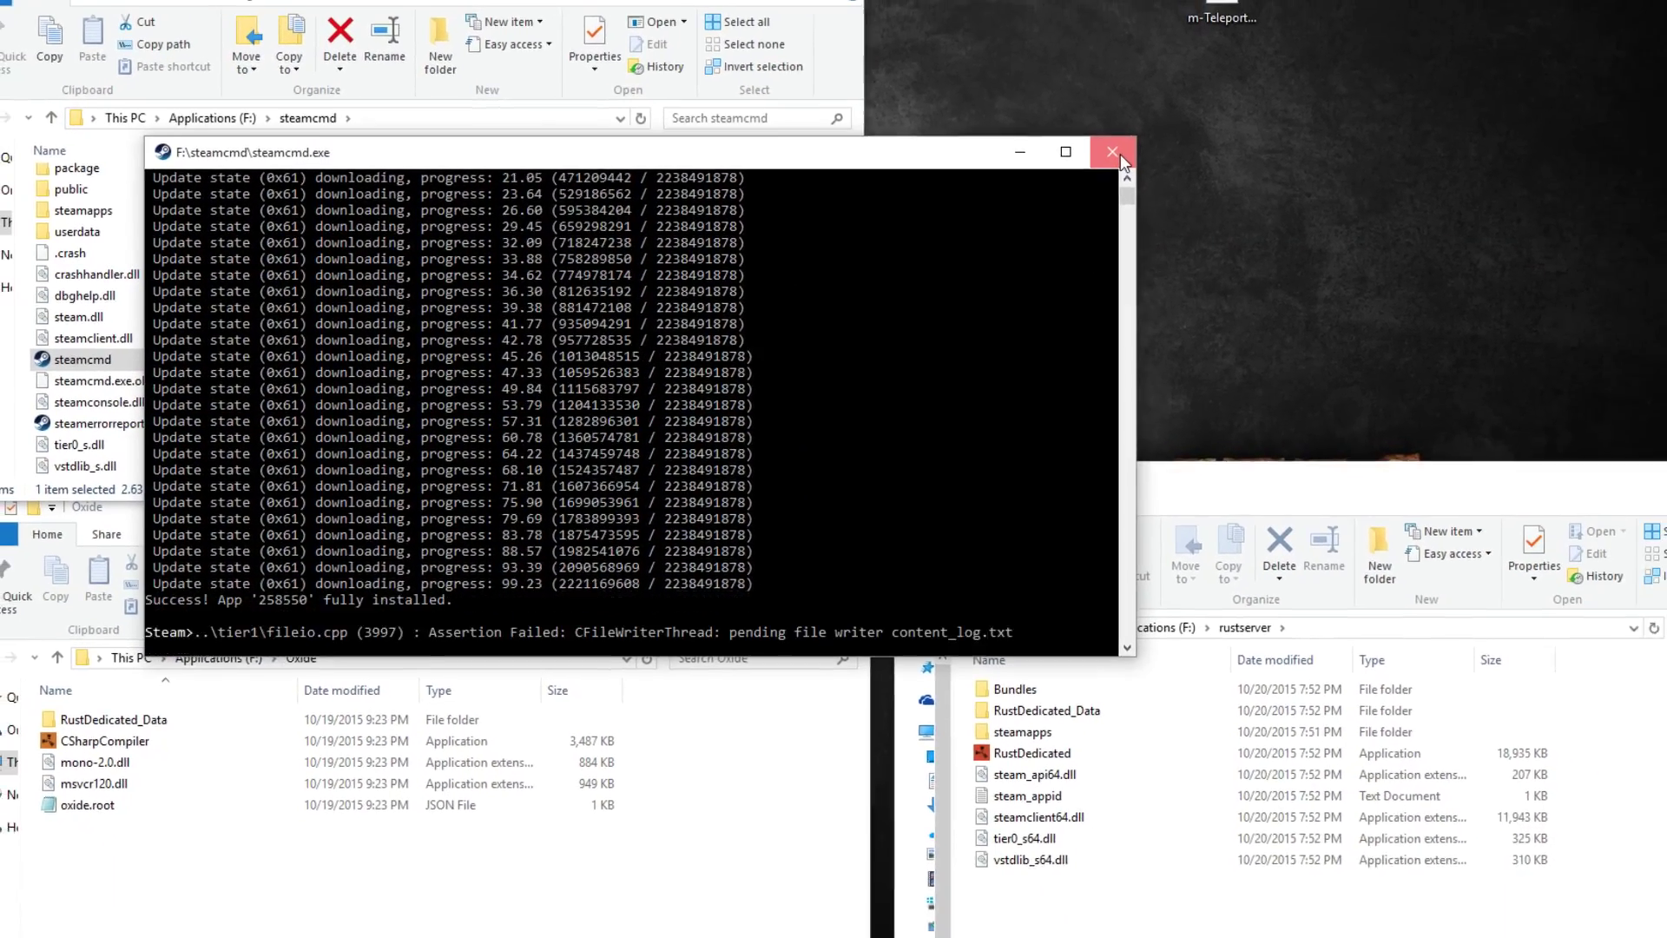
Close the SteamCMD console and create a new text document named 'start' in rustserver.
click(1115, 152)
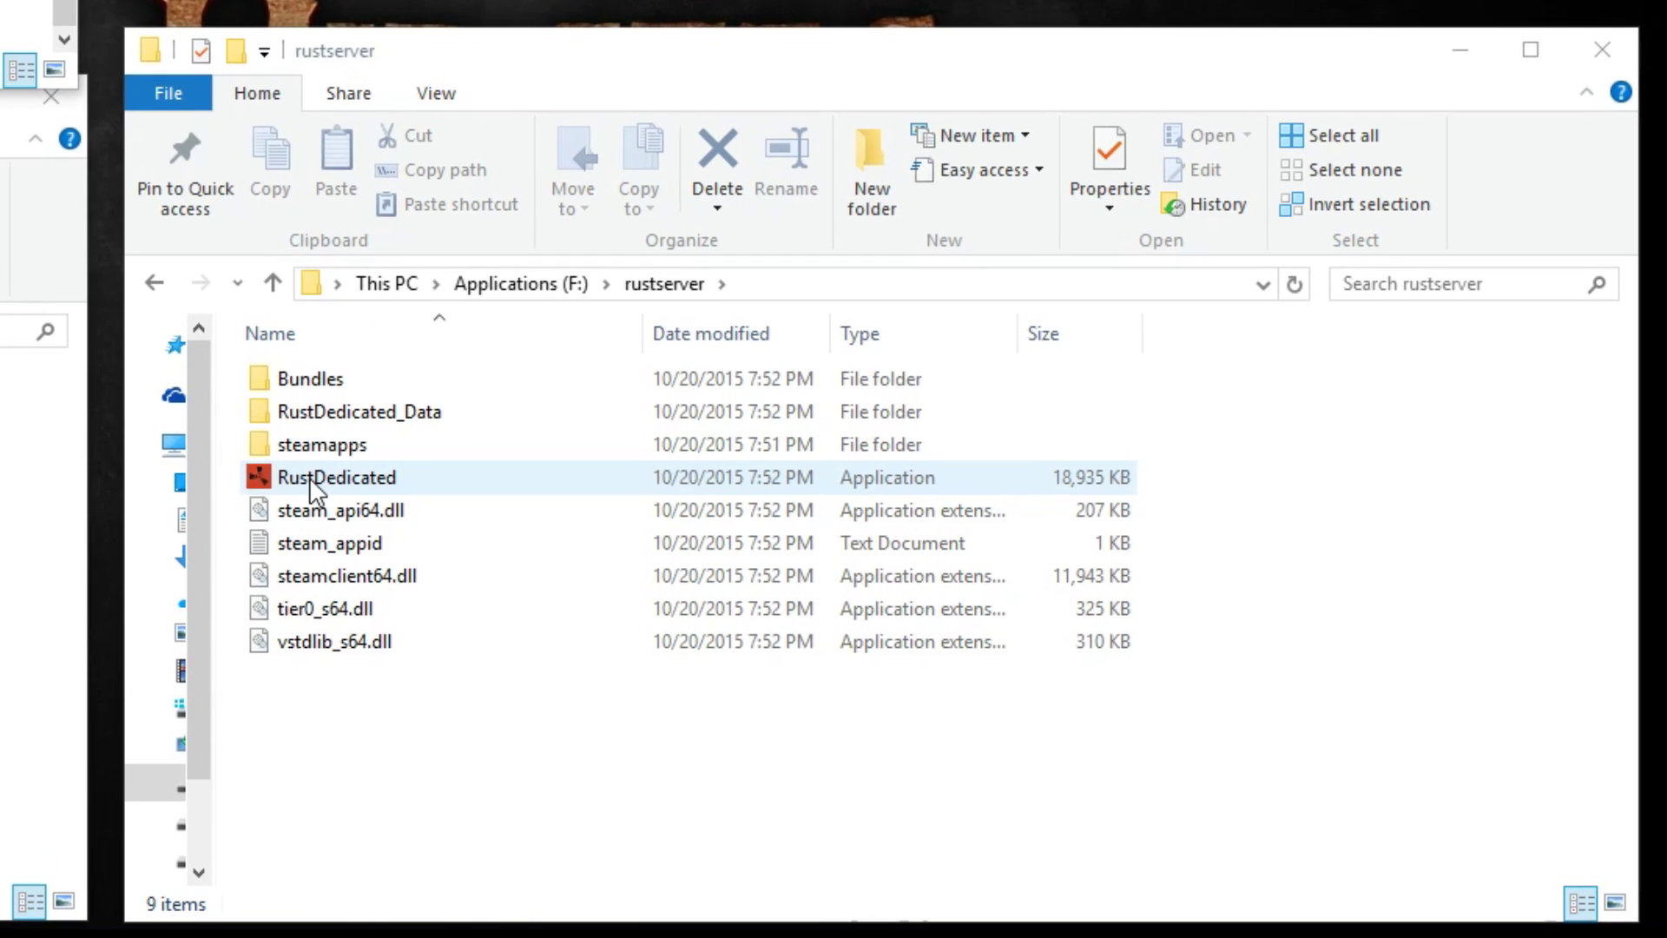
right_click(314, 713)
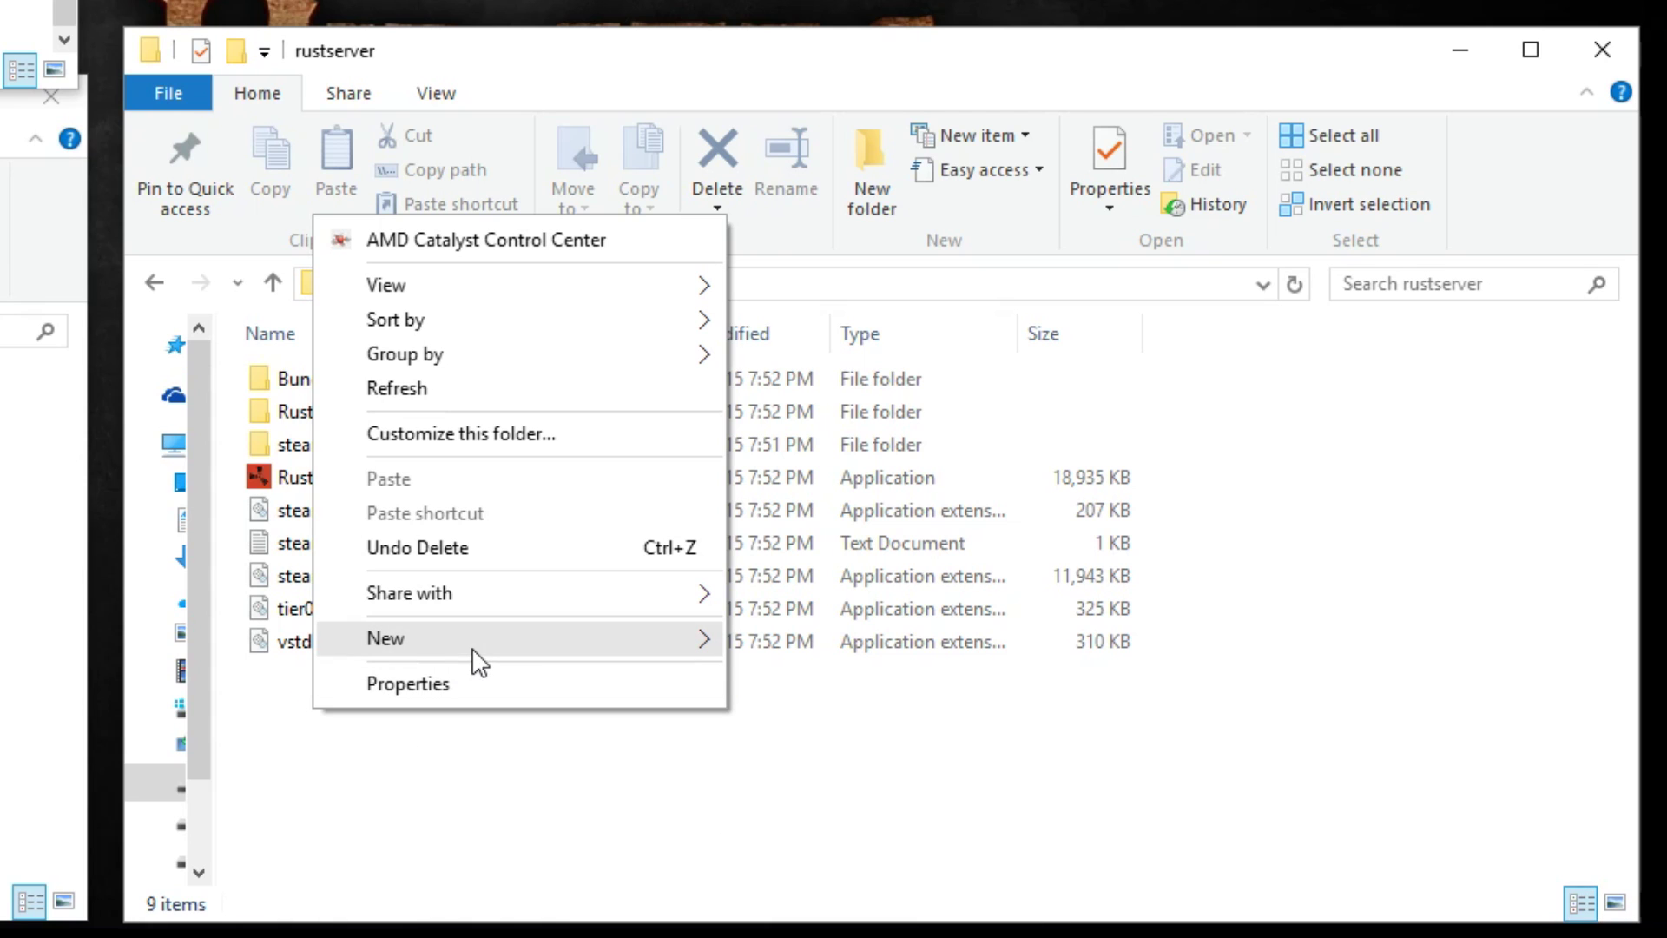
mouse_move(472, 662)
click(816, 569)
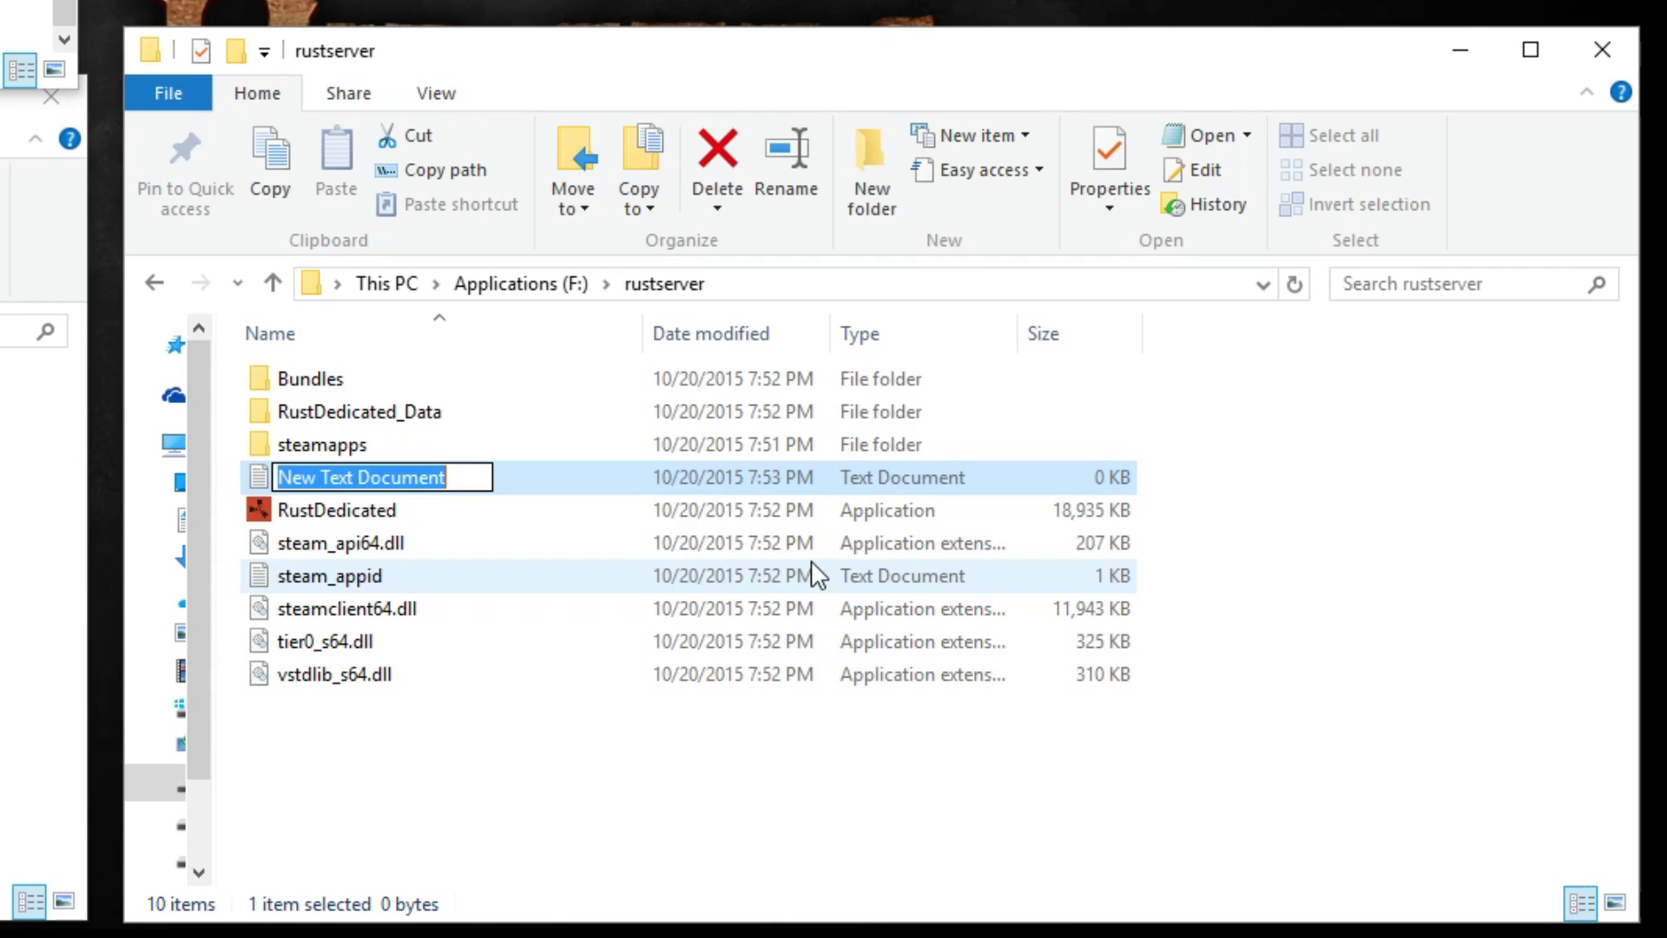
text(start)
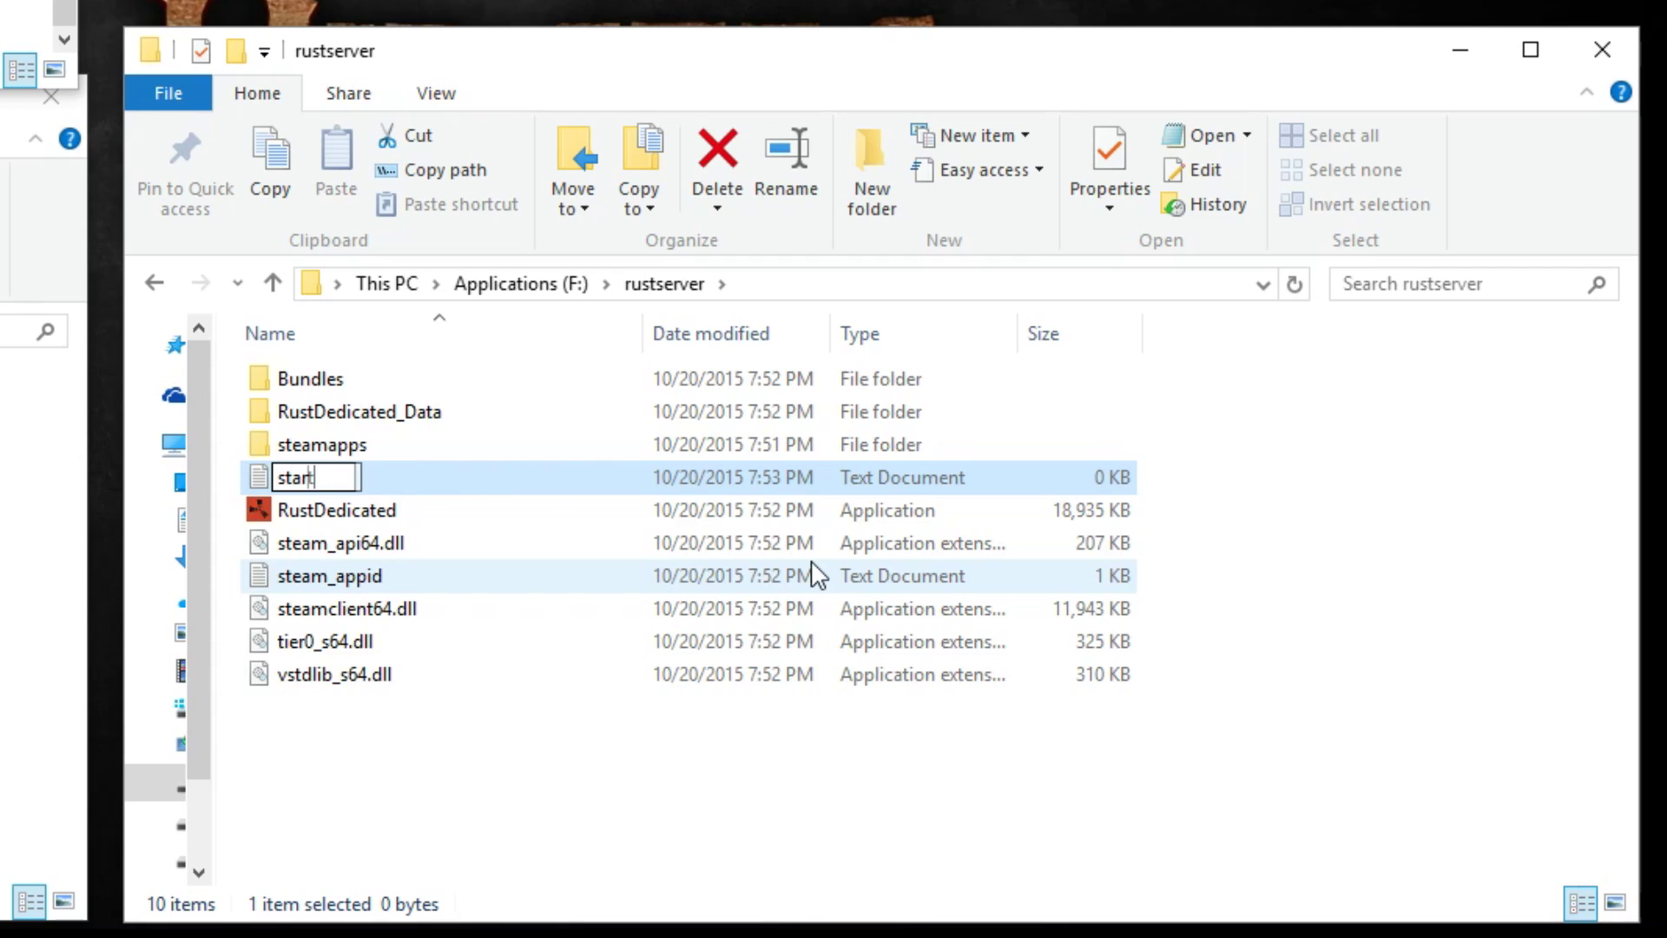
key(Return)
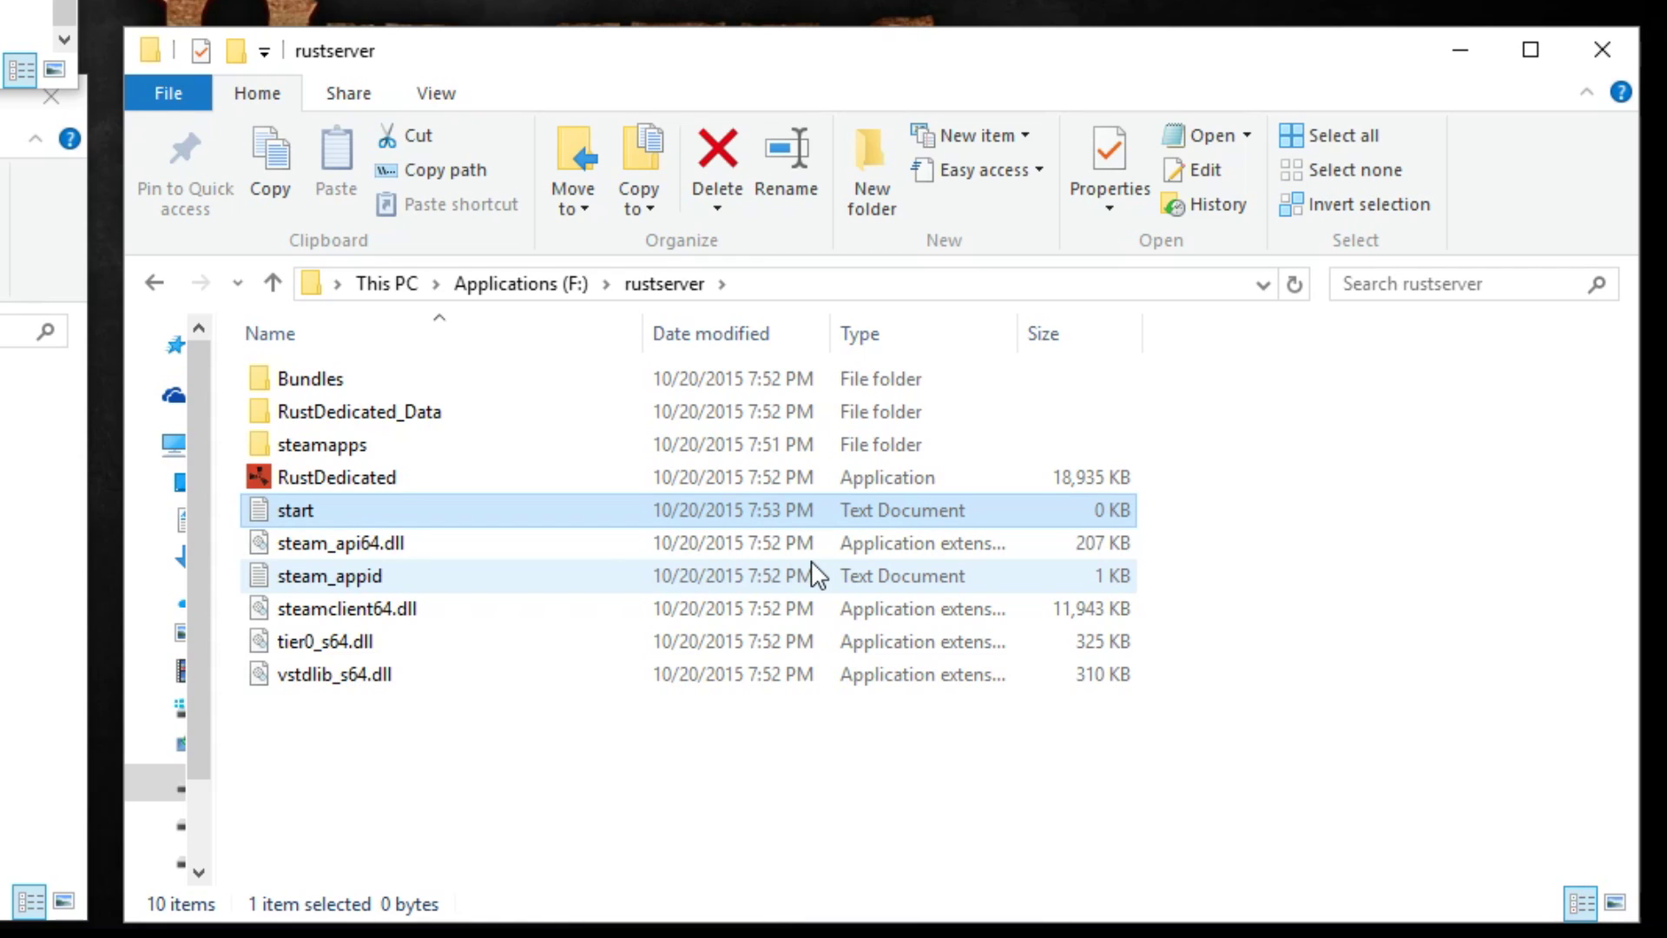
Open the start file in Notepad, paste the server start script, and widen the window.
right_click(416, 518)
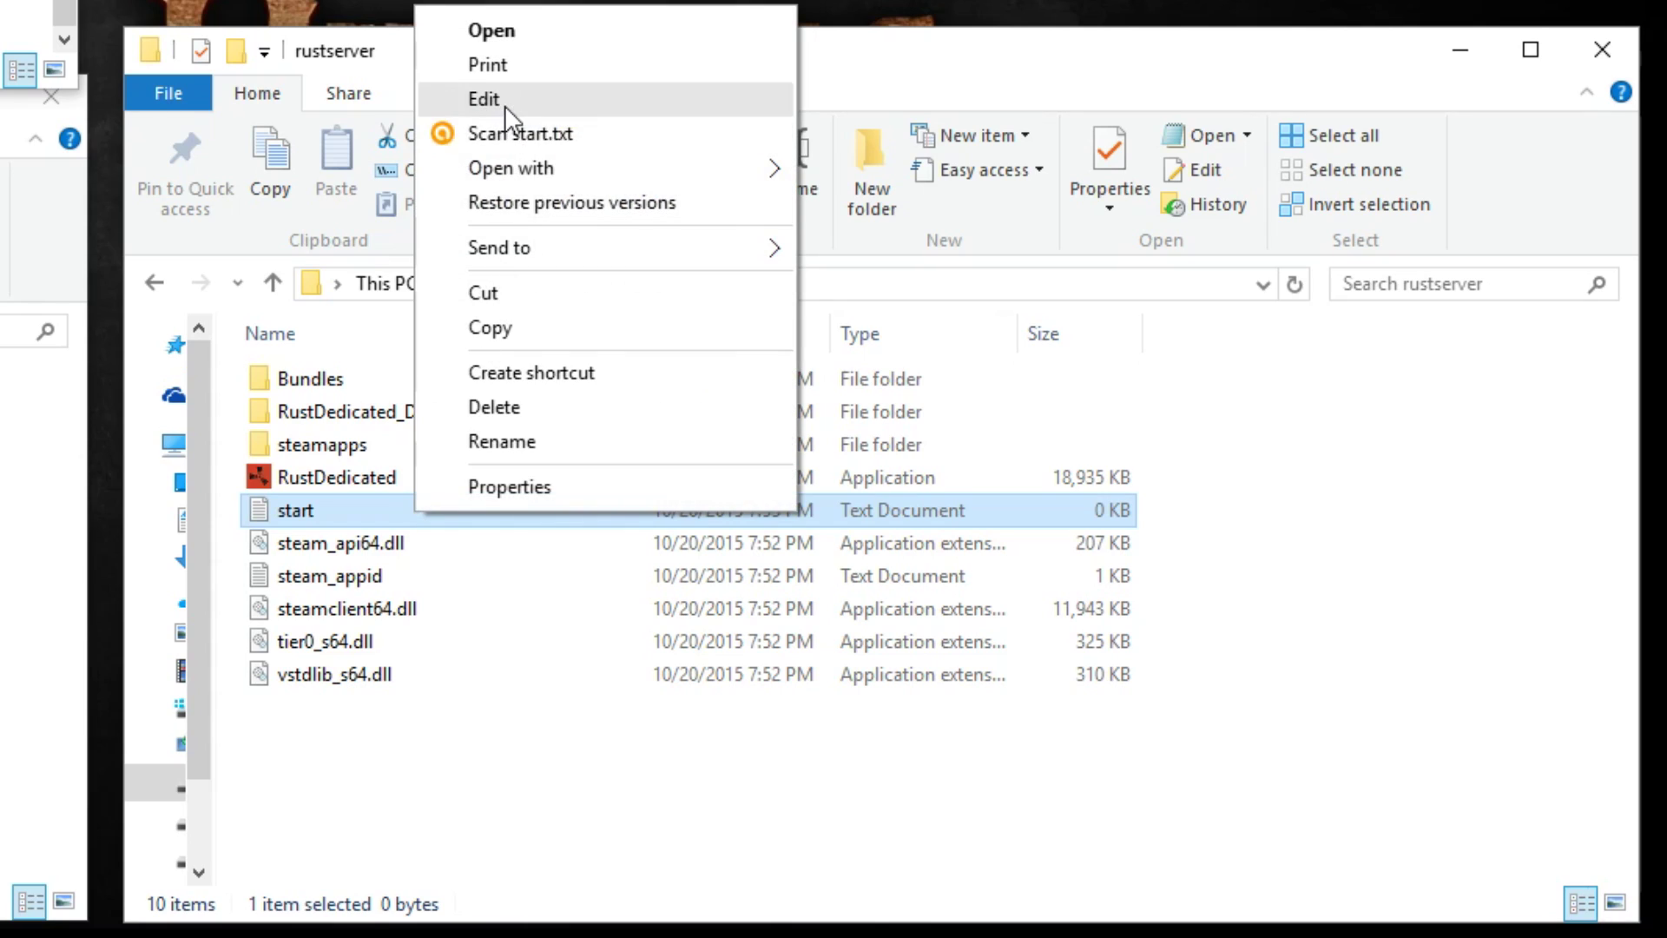
click(483, 98)
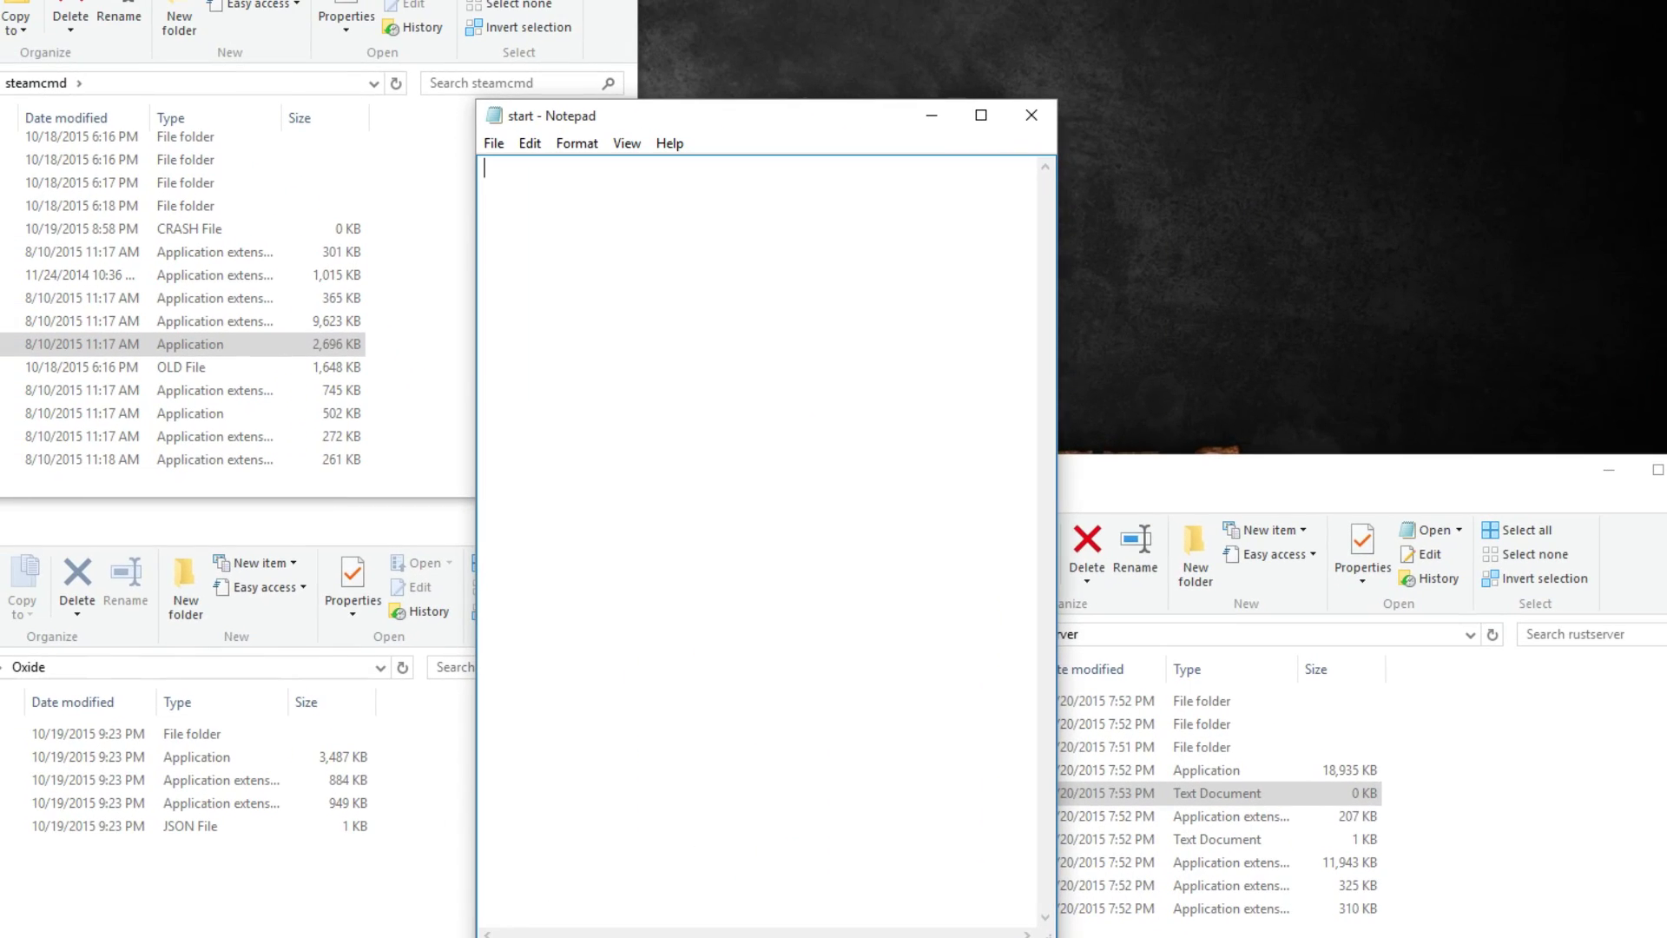
key(ctrl+v)
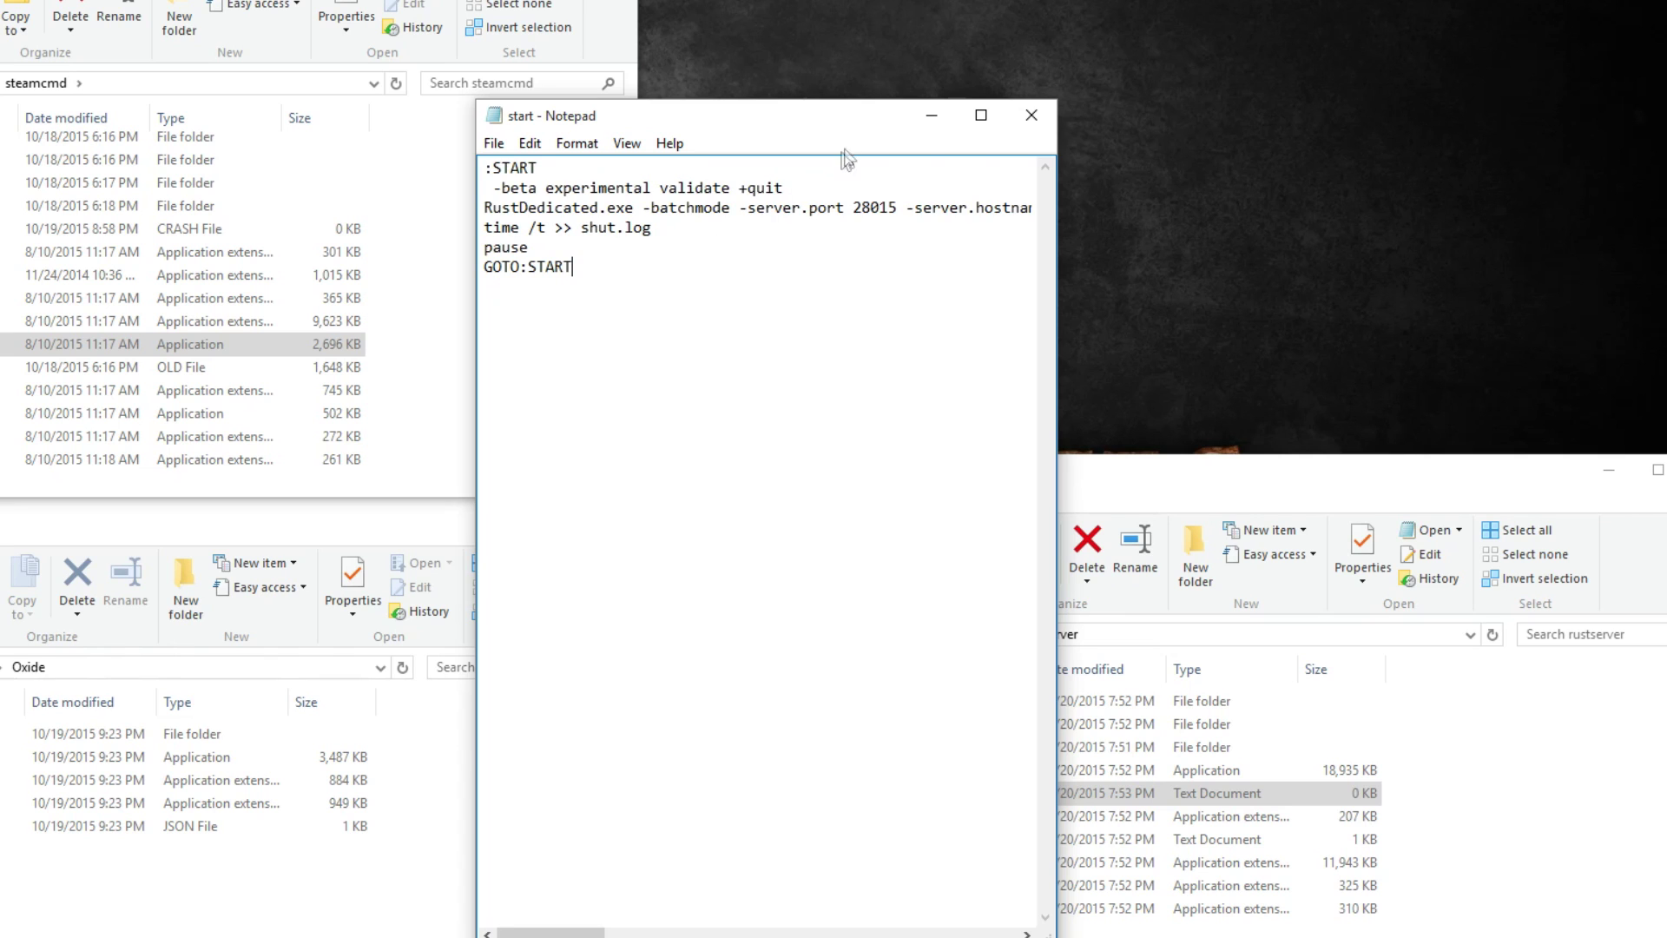
double_click(849, 121)
drag(849, 122, 1013, 40)
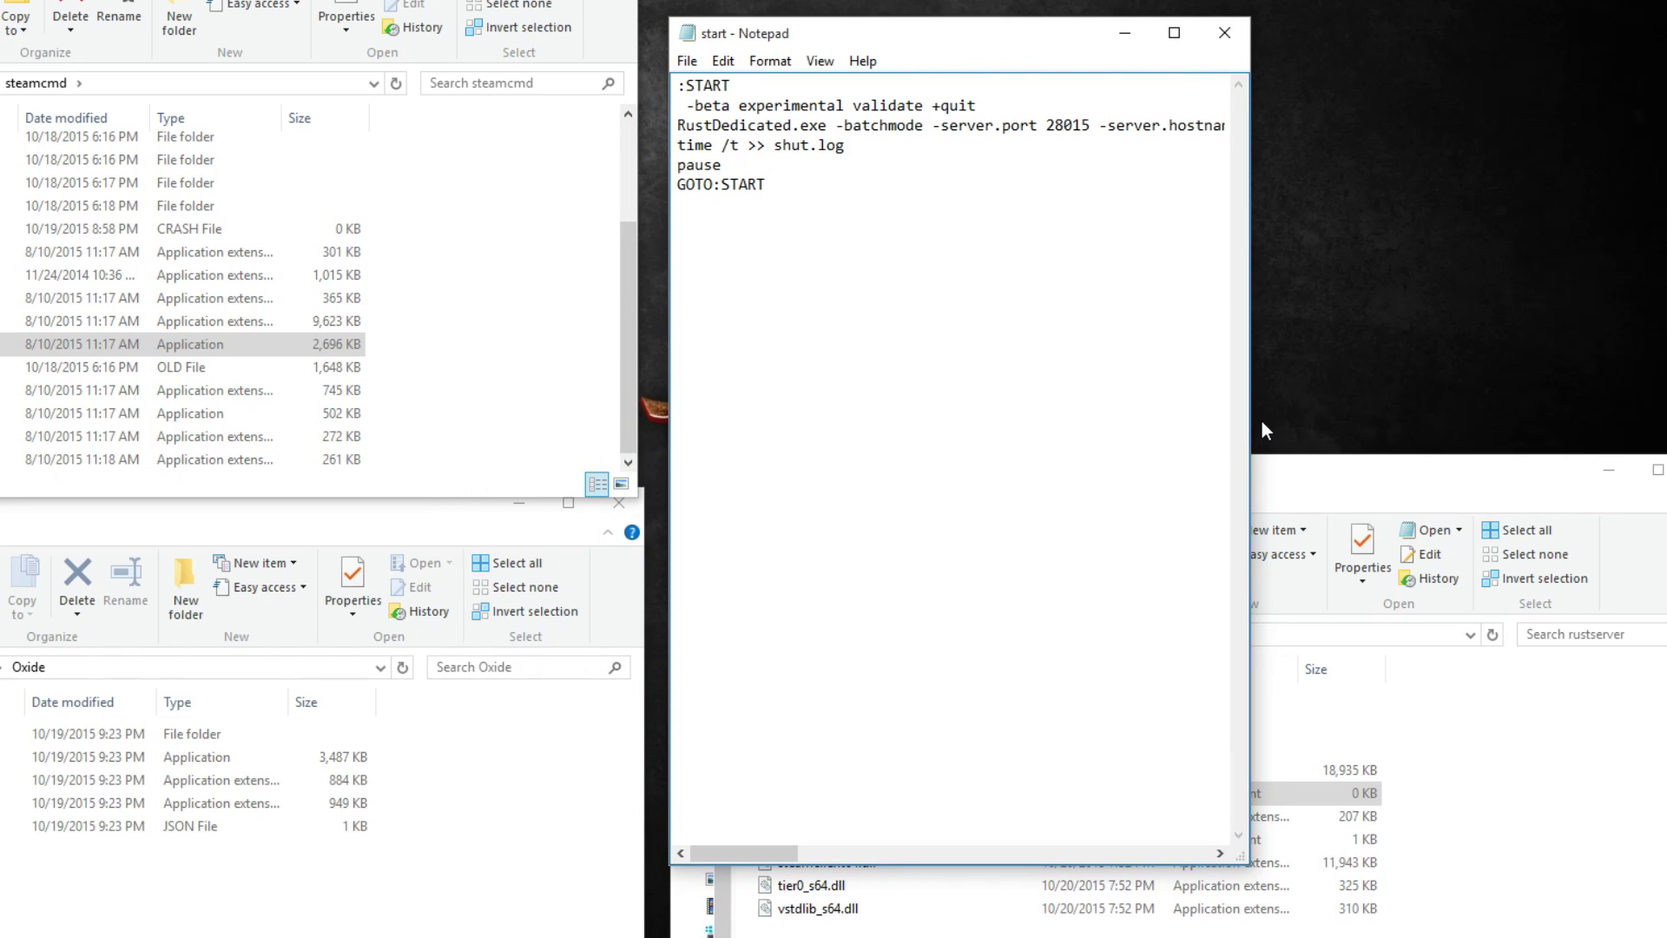
drag(1251, 420, 1607, 420)
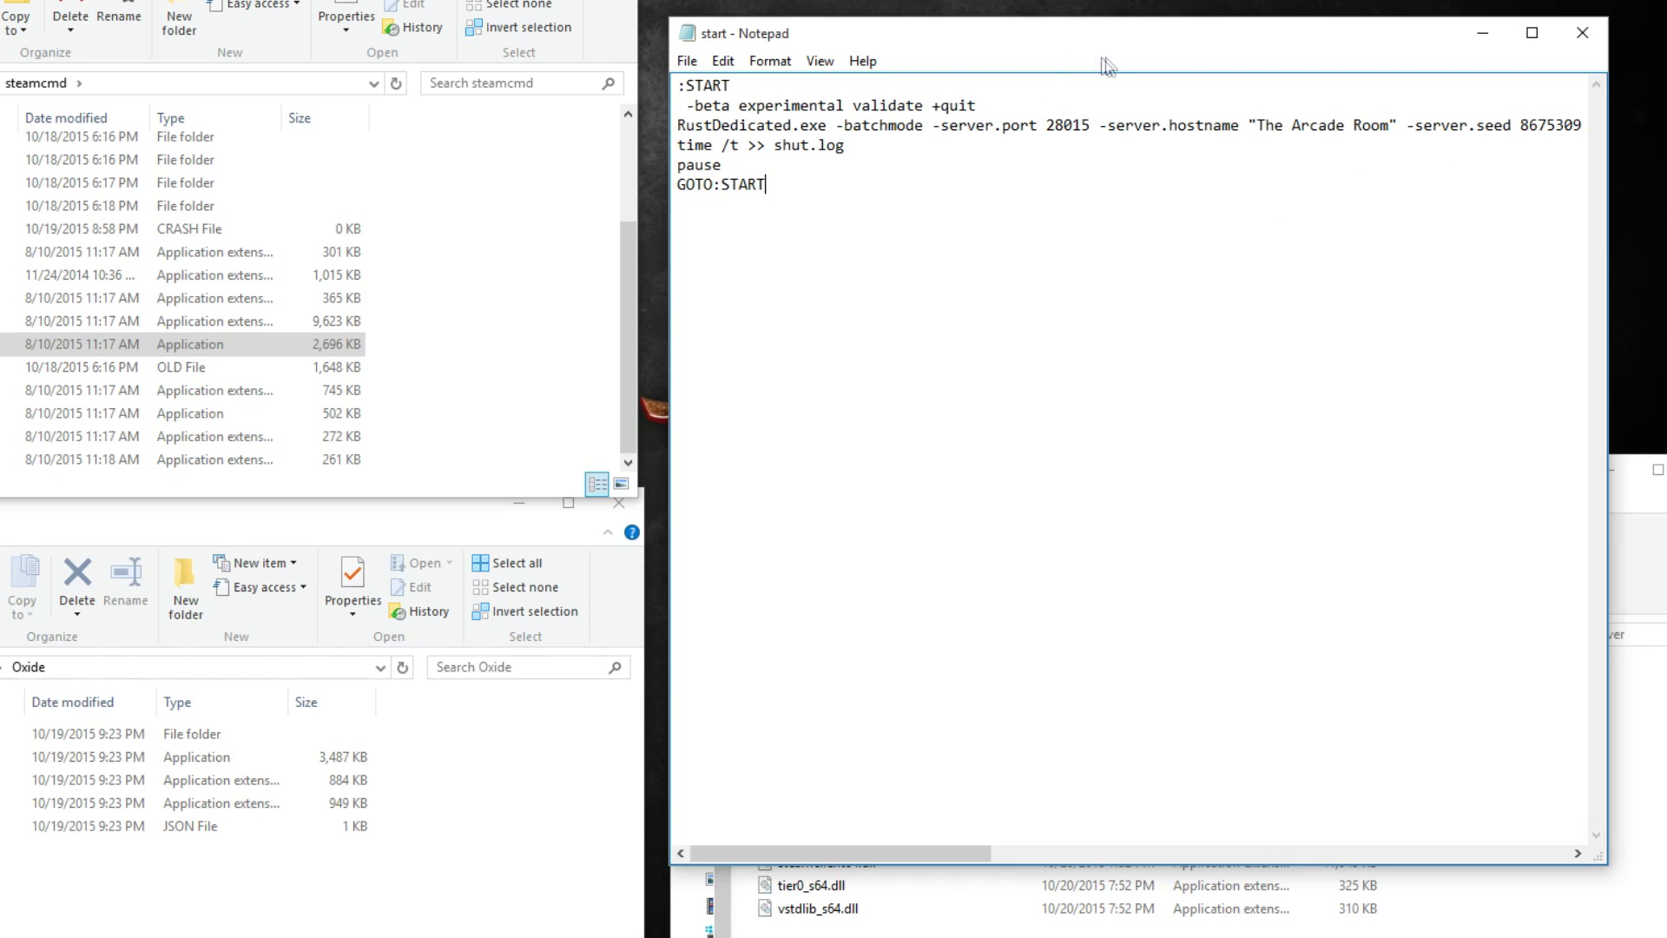
drag(1181, 45, 1096, 48)
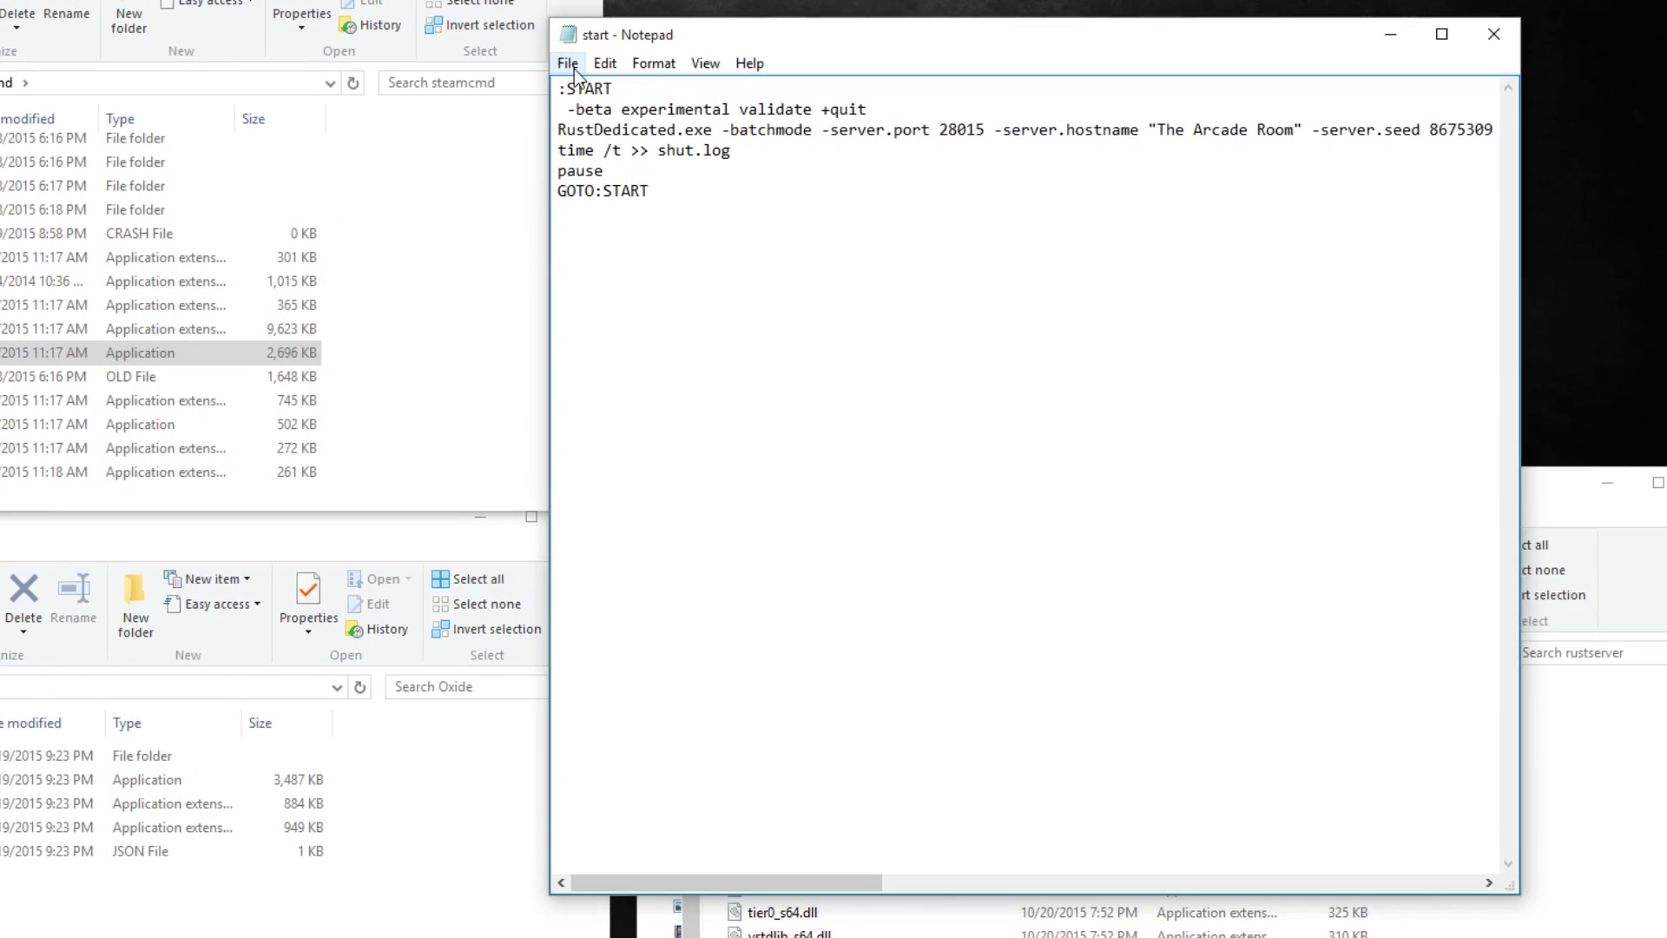
Save the script as ServerStart.bat with Save as type set to All Files.
click(516, 61)
click(556, 143)
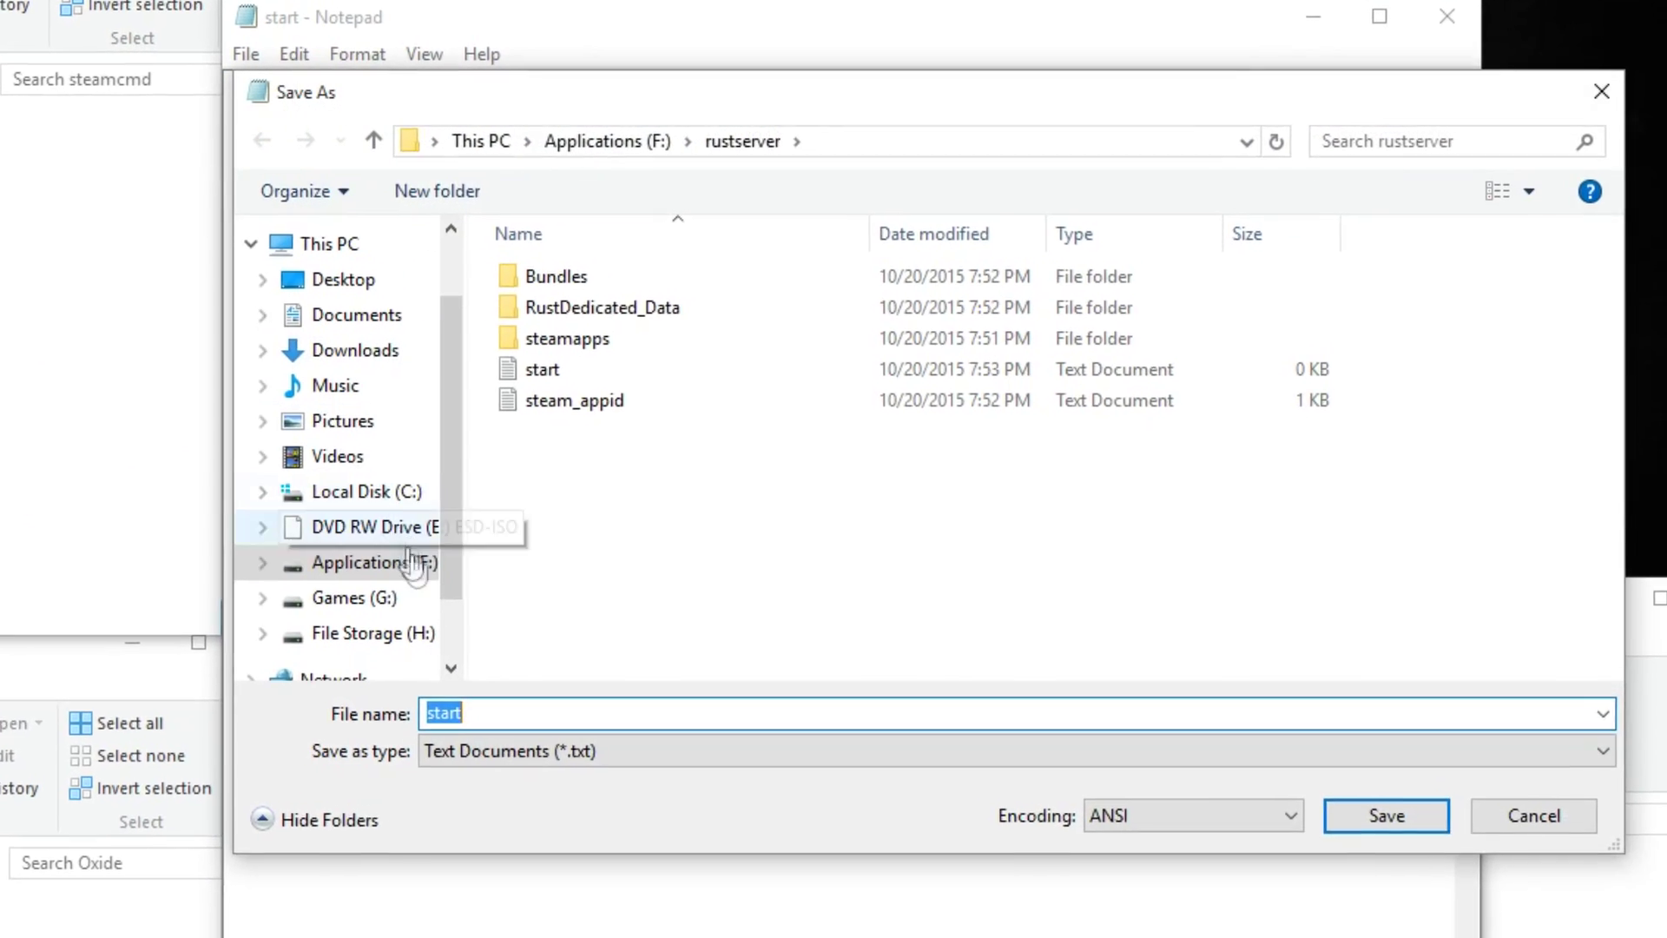
text(ServerStart)
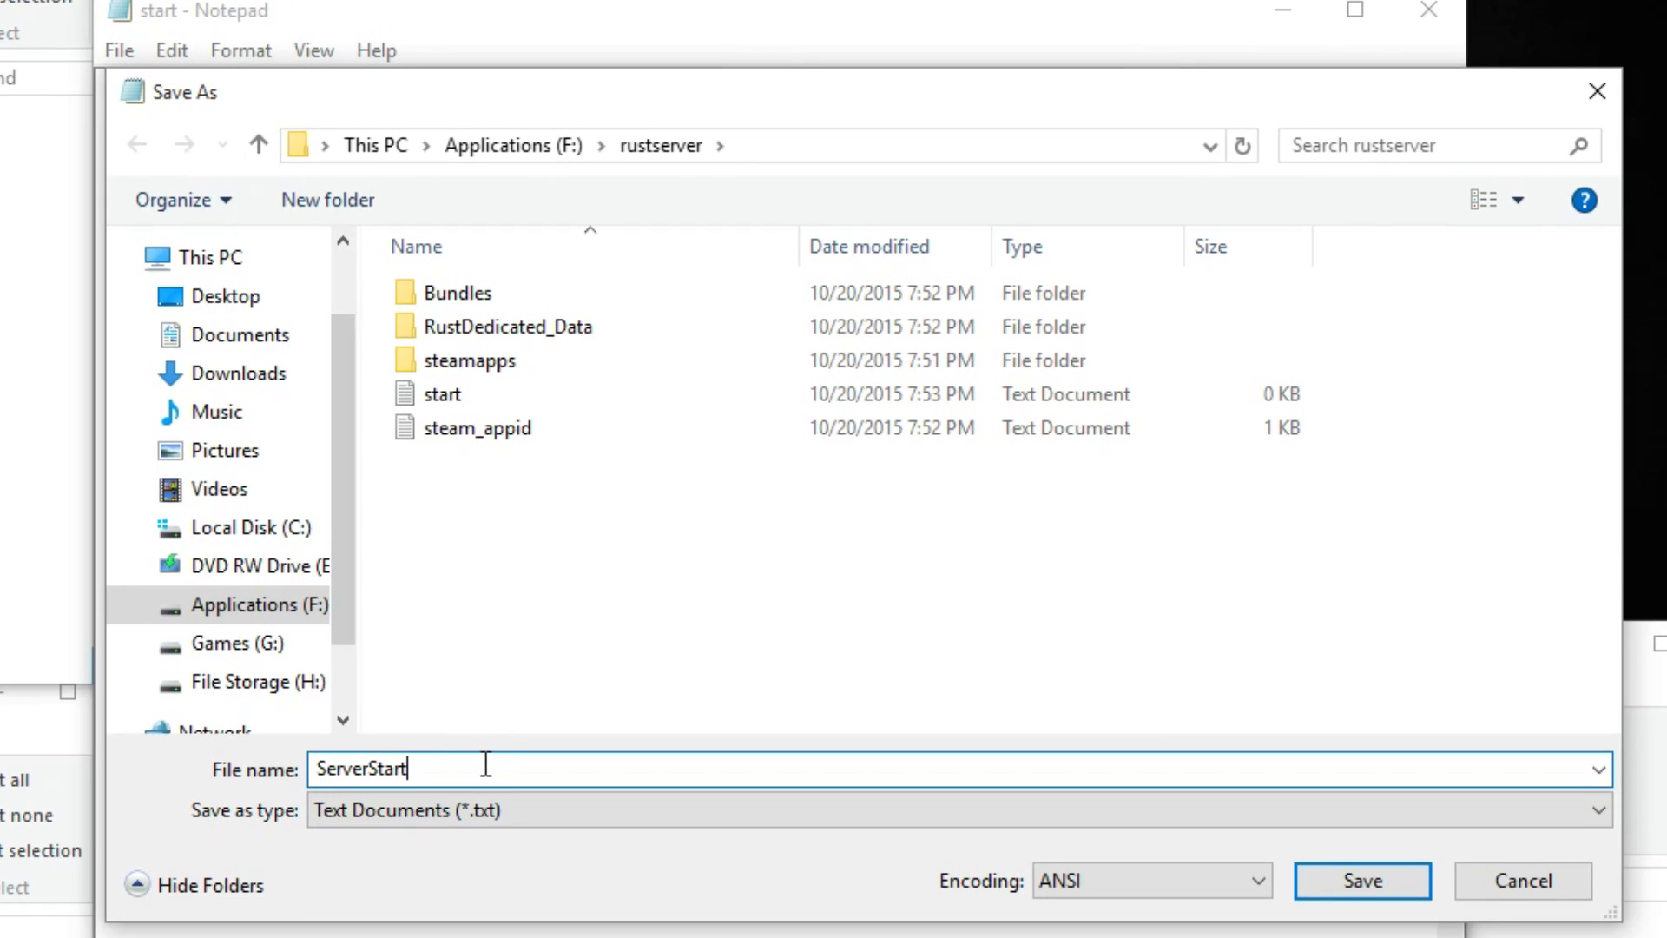
text(.bat)
click(467, 813)
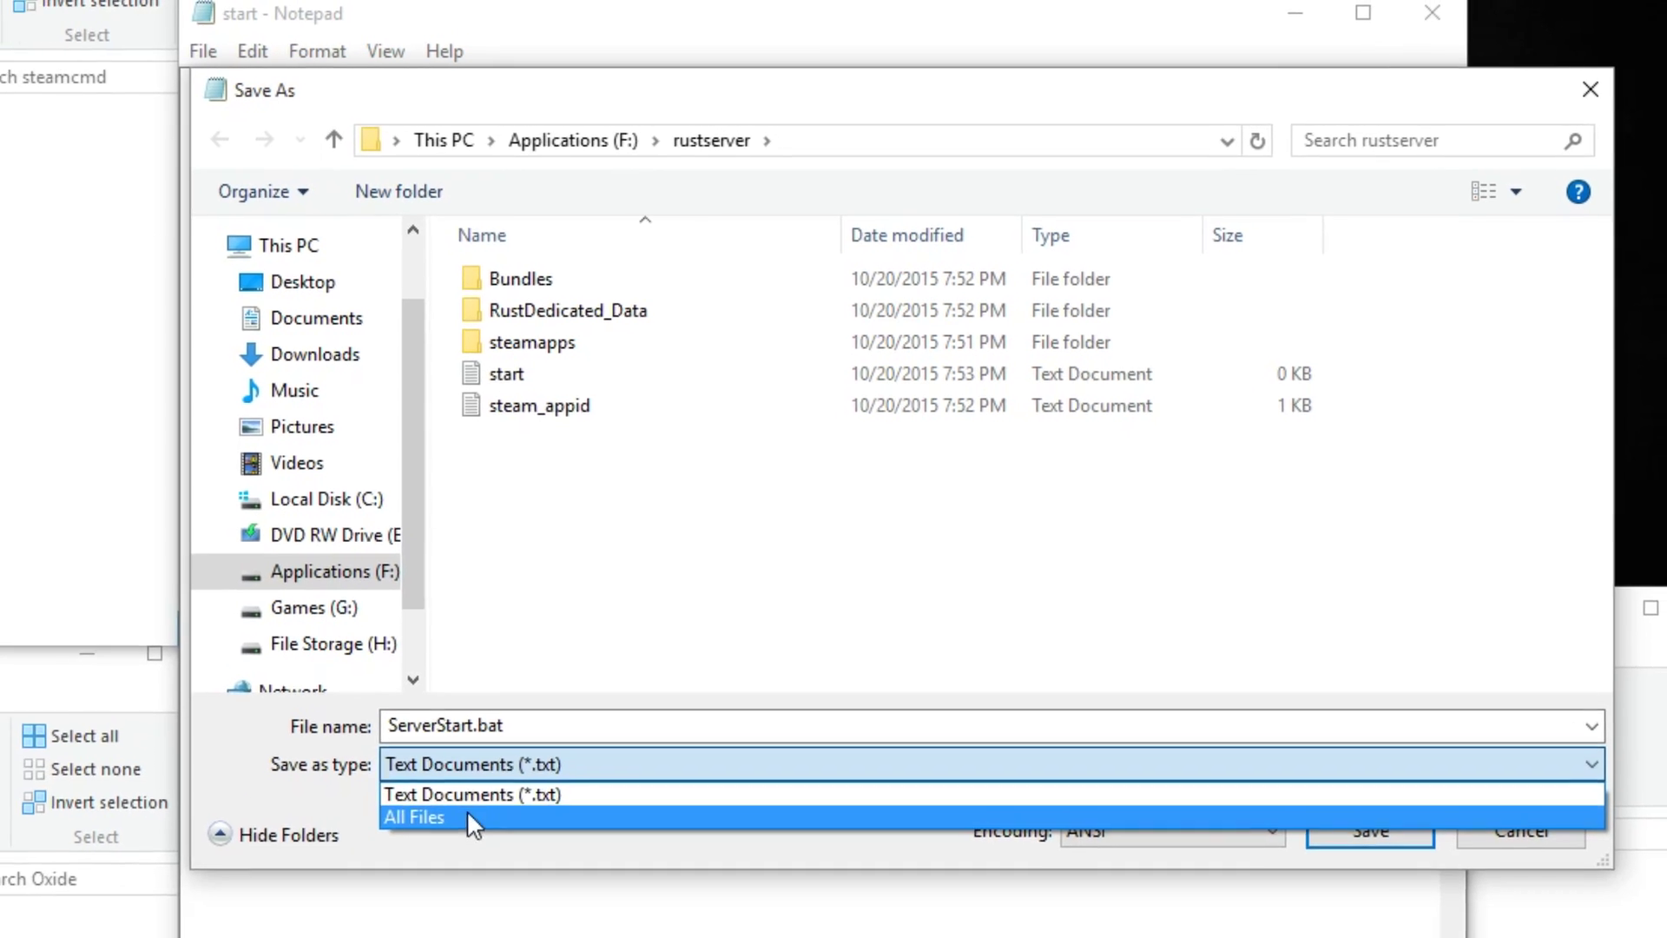
click(391, 866)
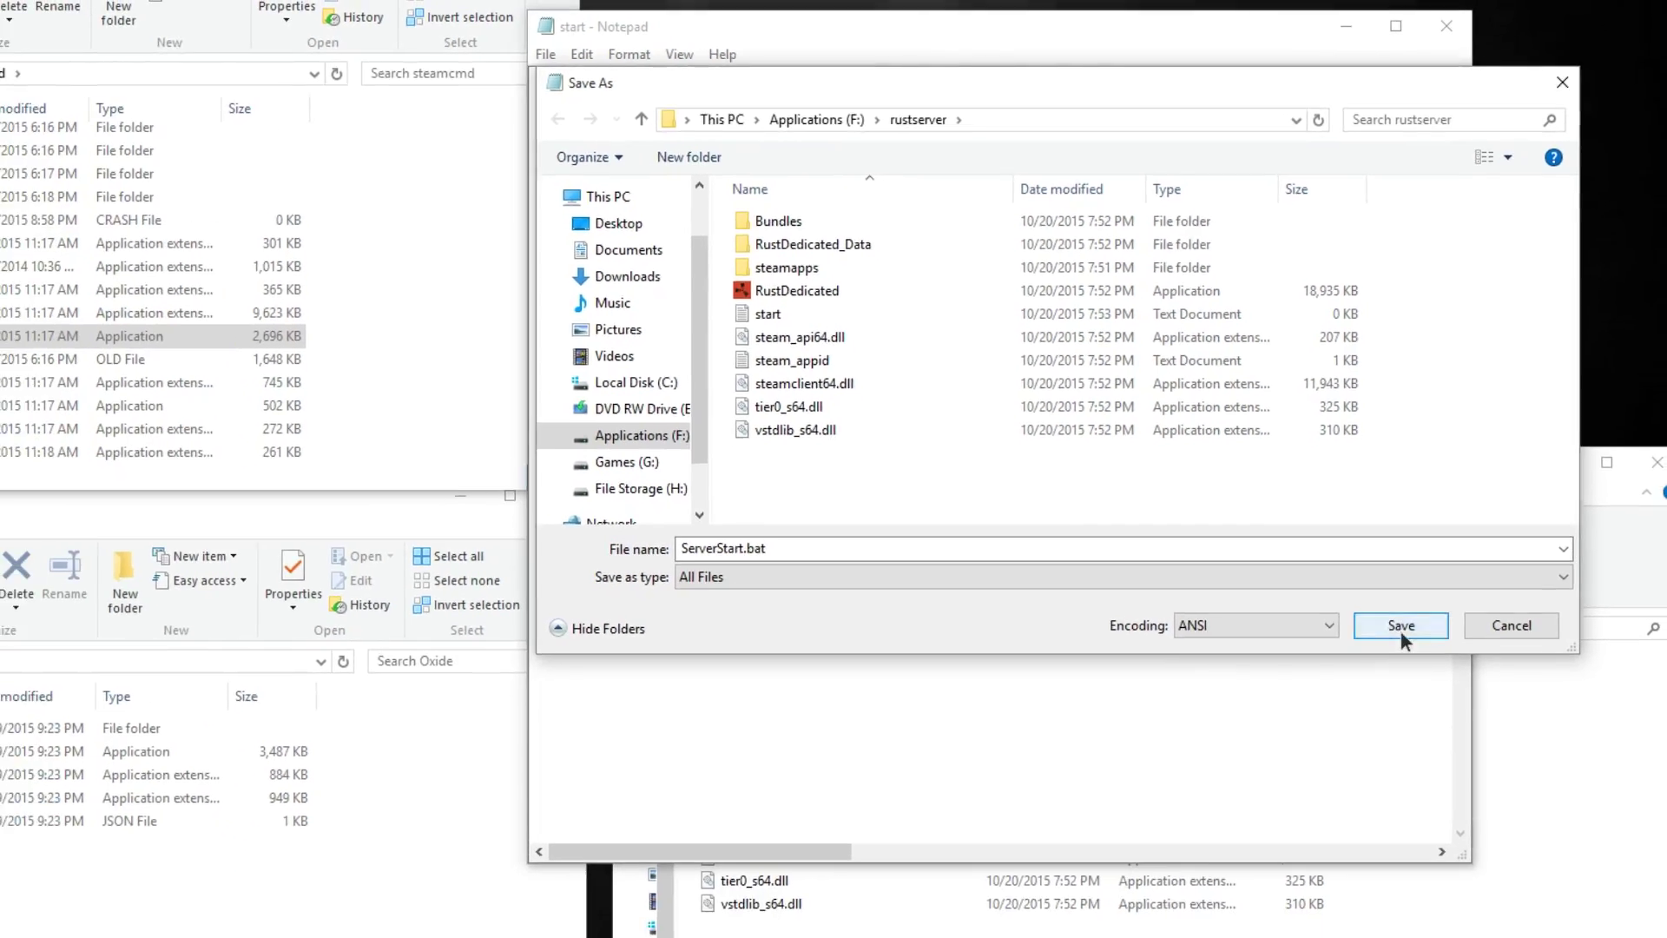
click(1395, 665)
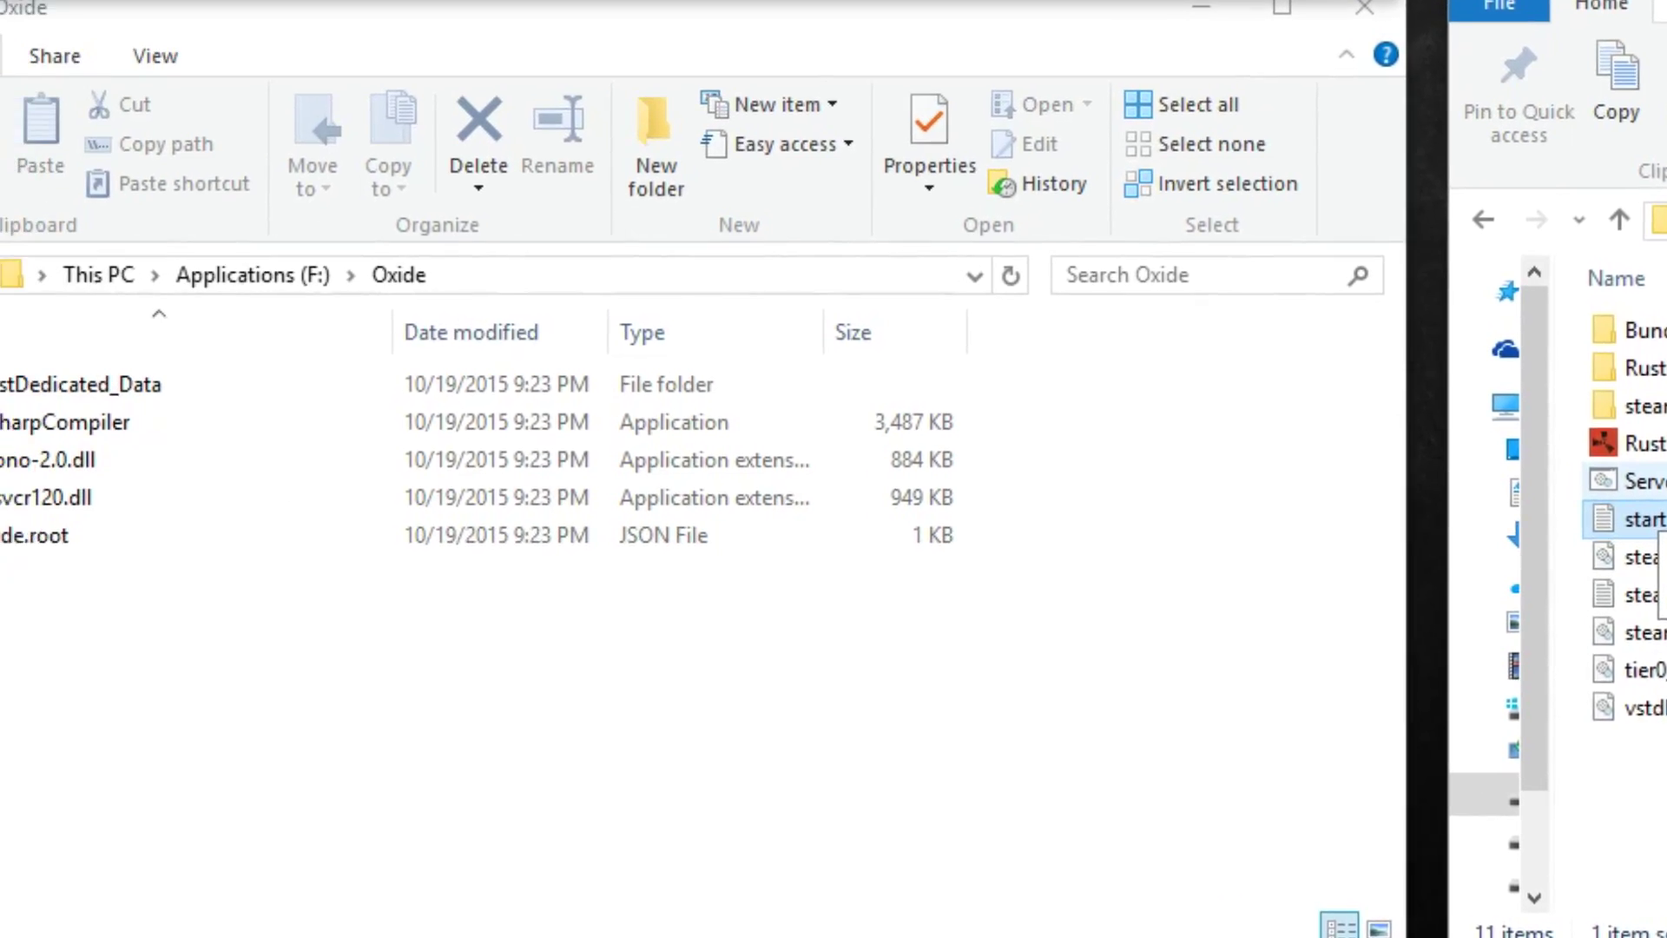
Select and copy all five files in the Oxide folder.
drag(224, 724, 455, 380)
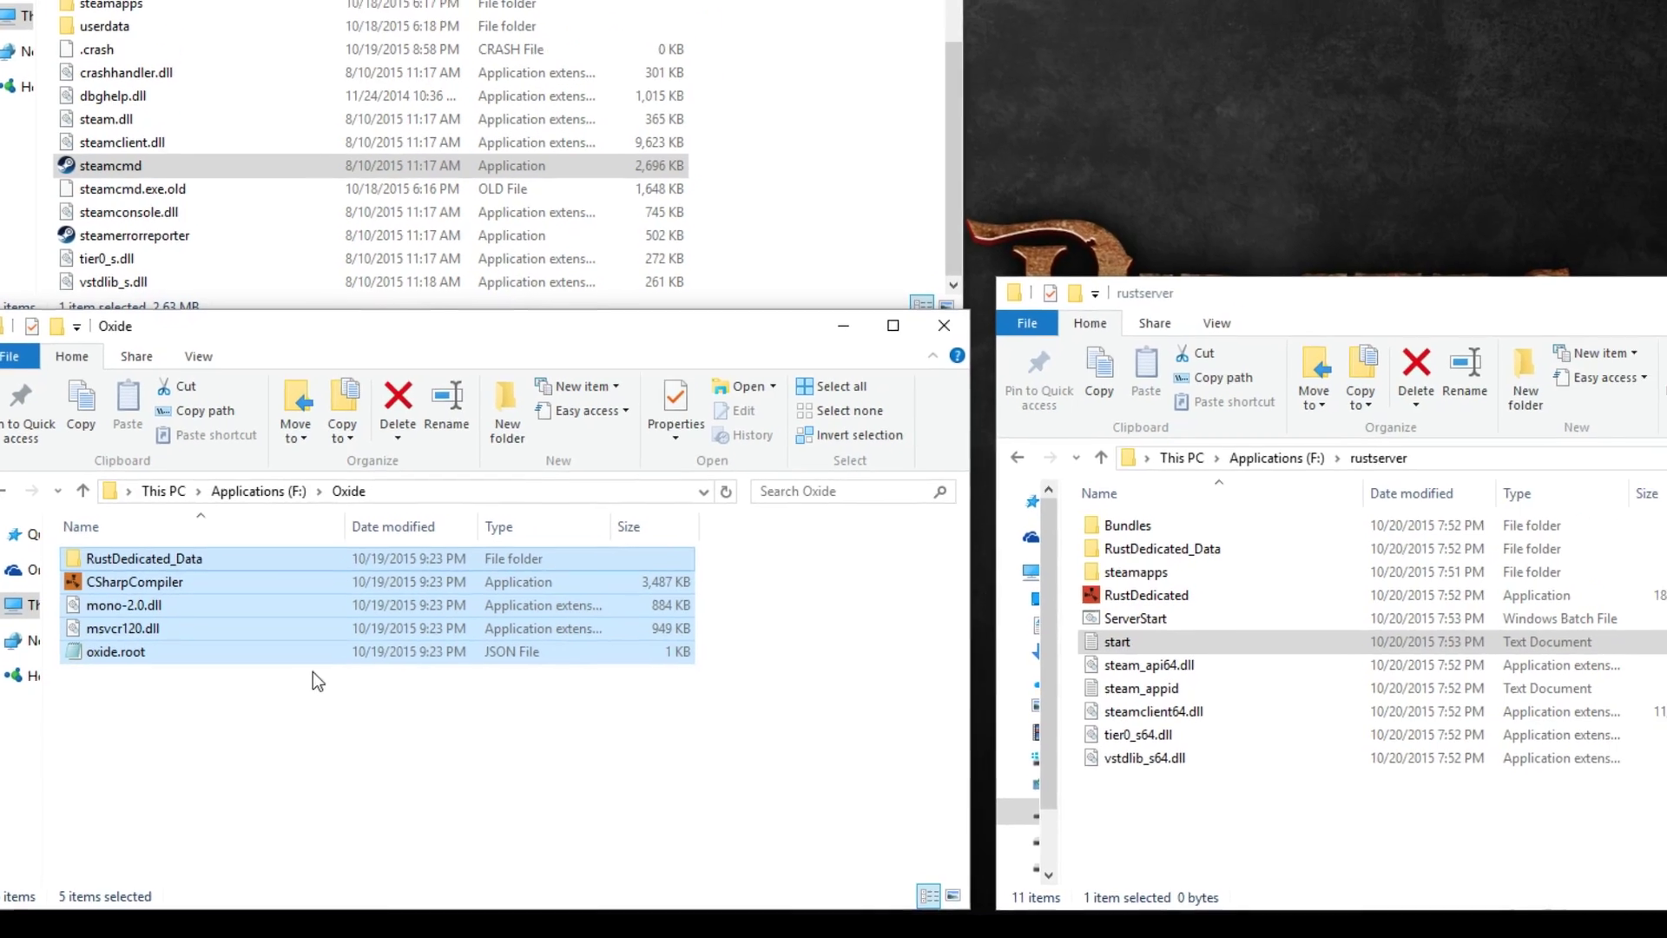
right_click(261, 720)
key(Escape)
right_click(162, 622)
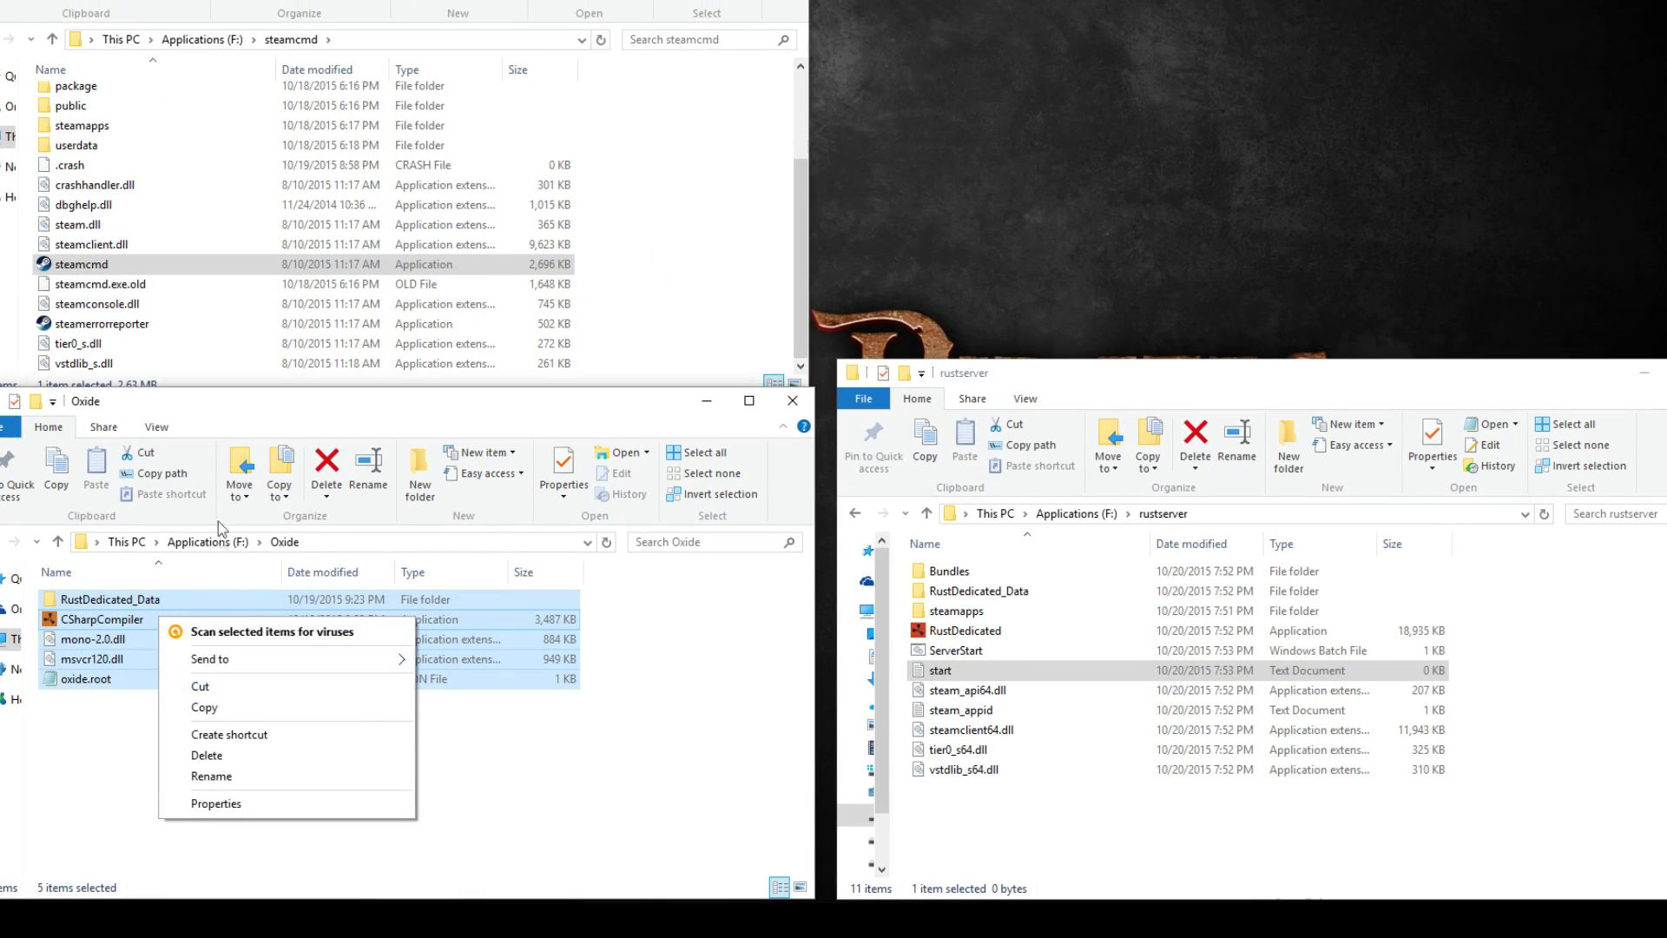
click(228, 709)
Paste the Oxide files into rustserver, replacing the same-named files.
click(978, 800)
right_click(978, 799)
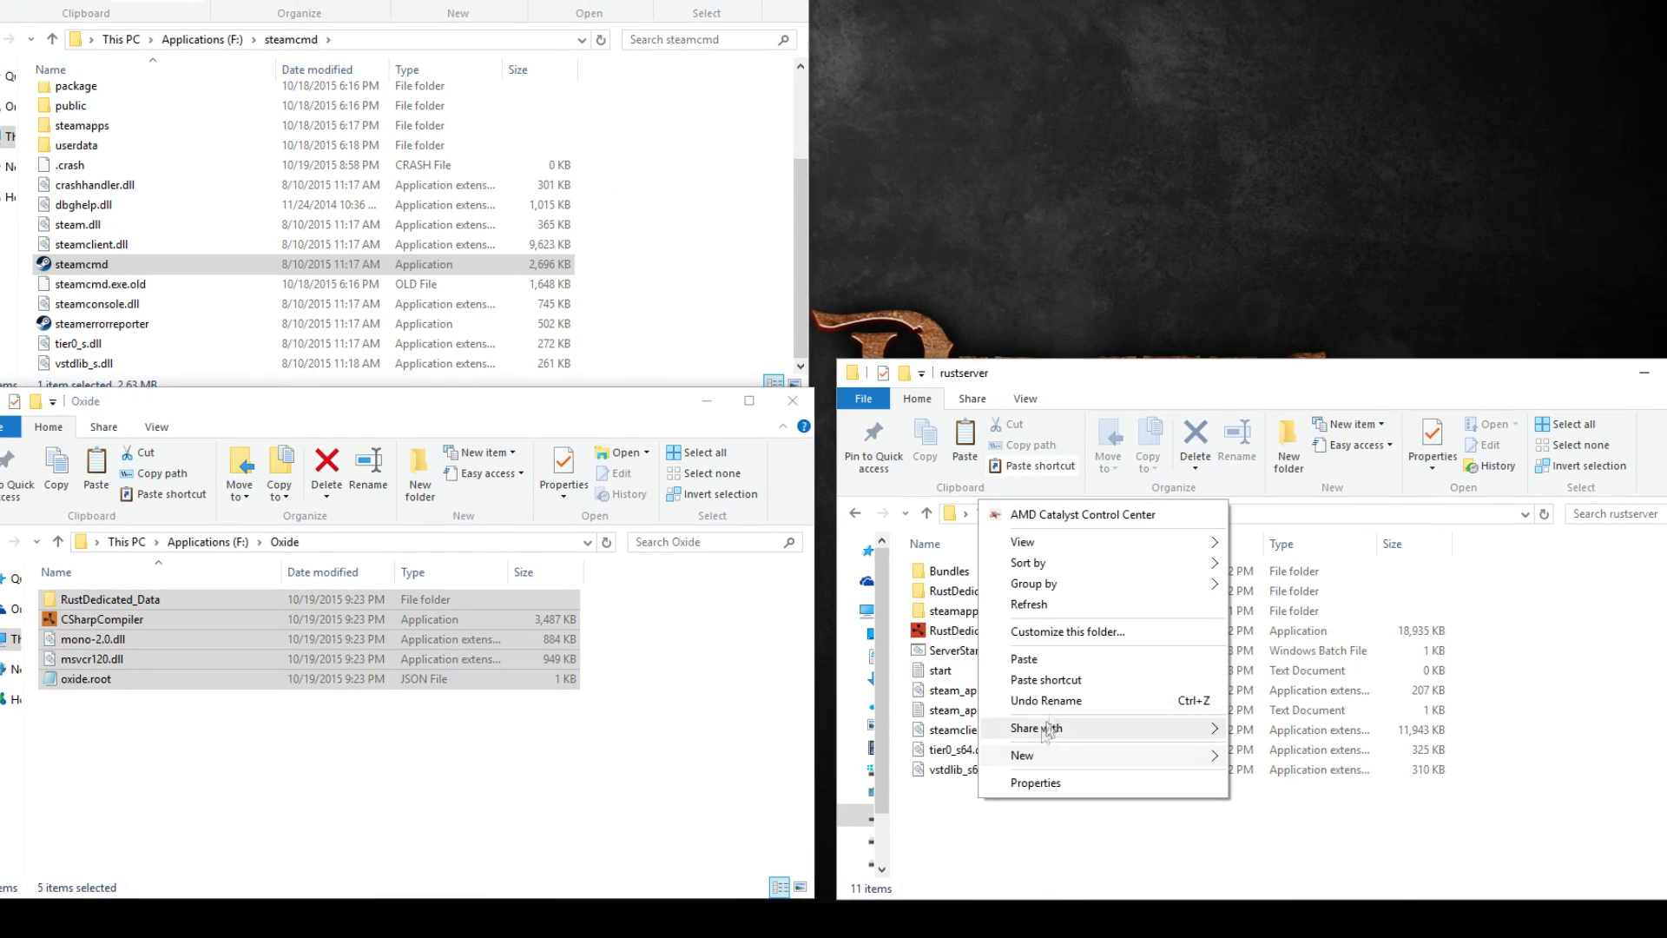
click(1038, 657)
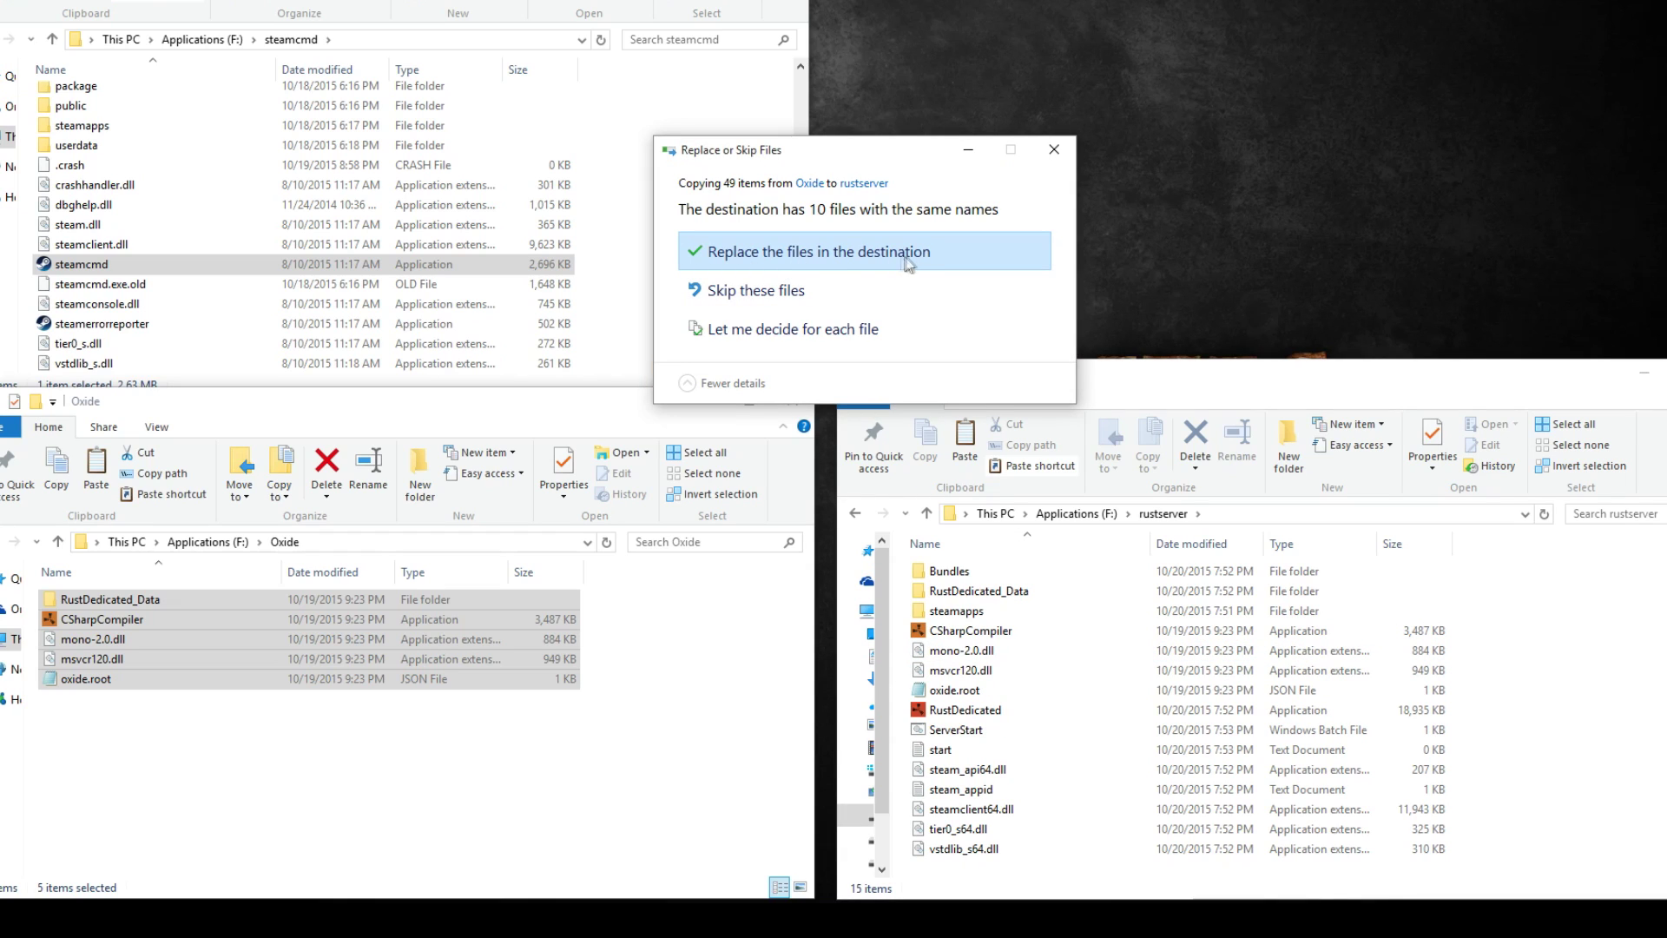
click(825, 255)
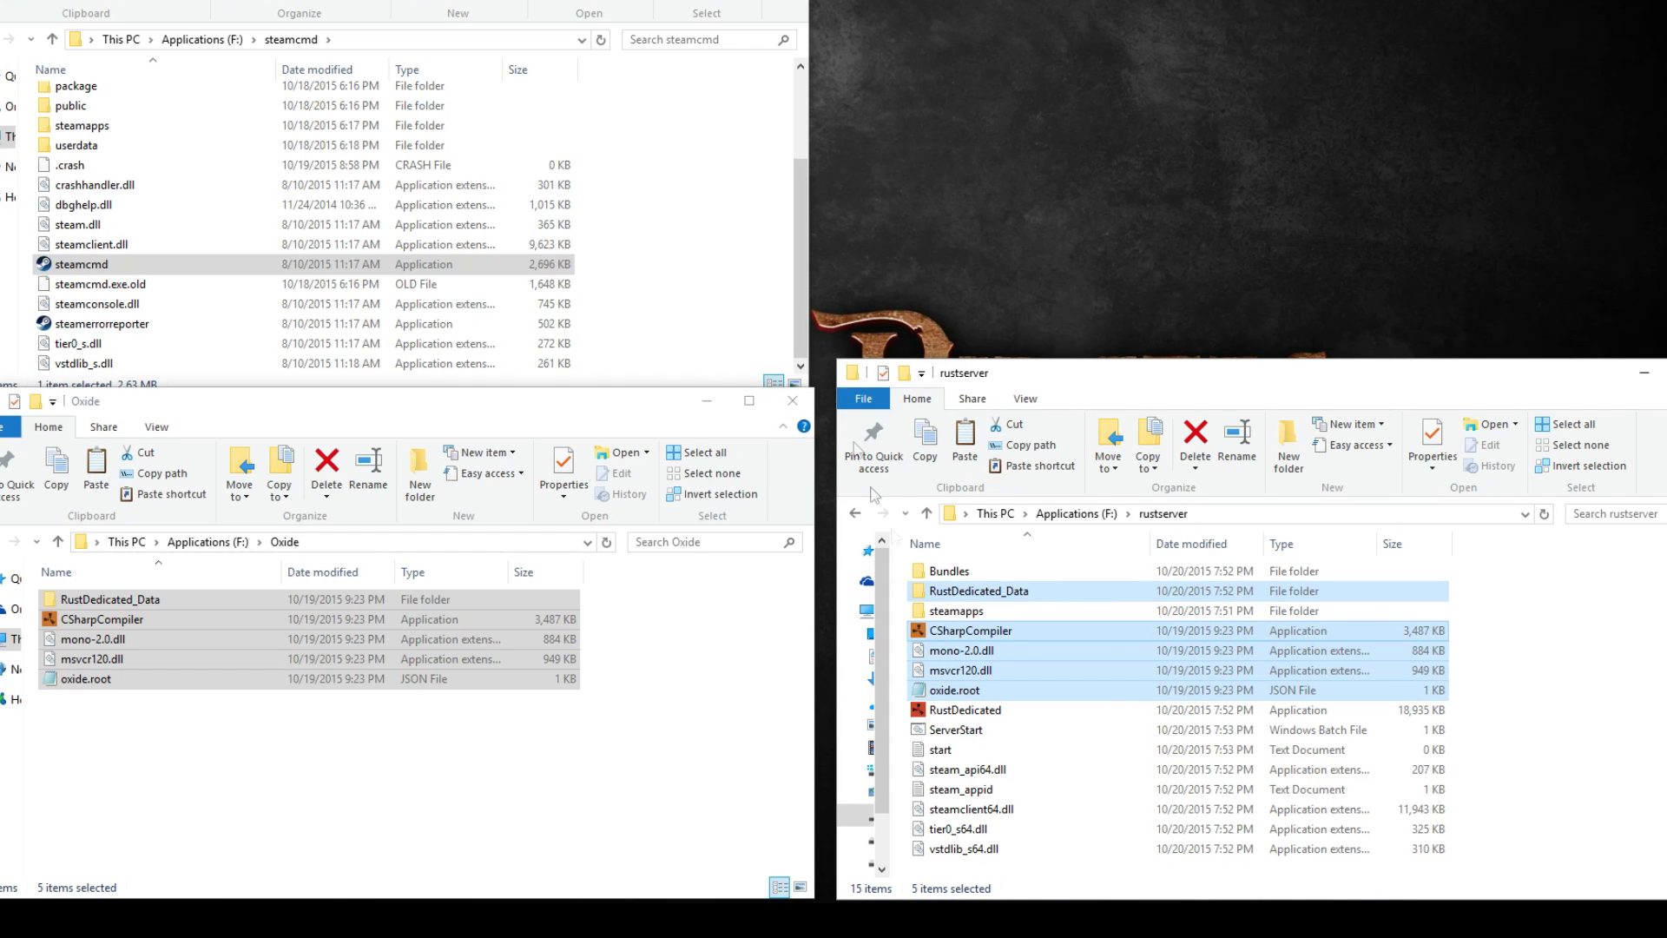
click(1568, 749)
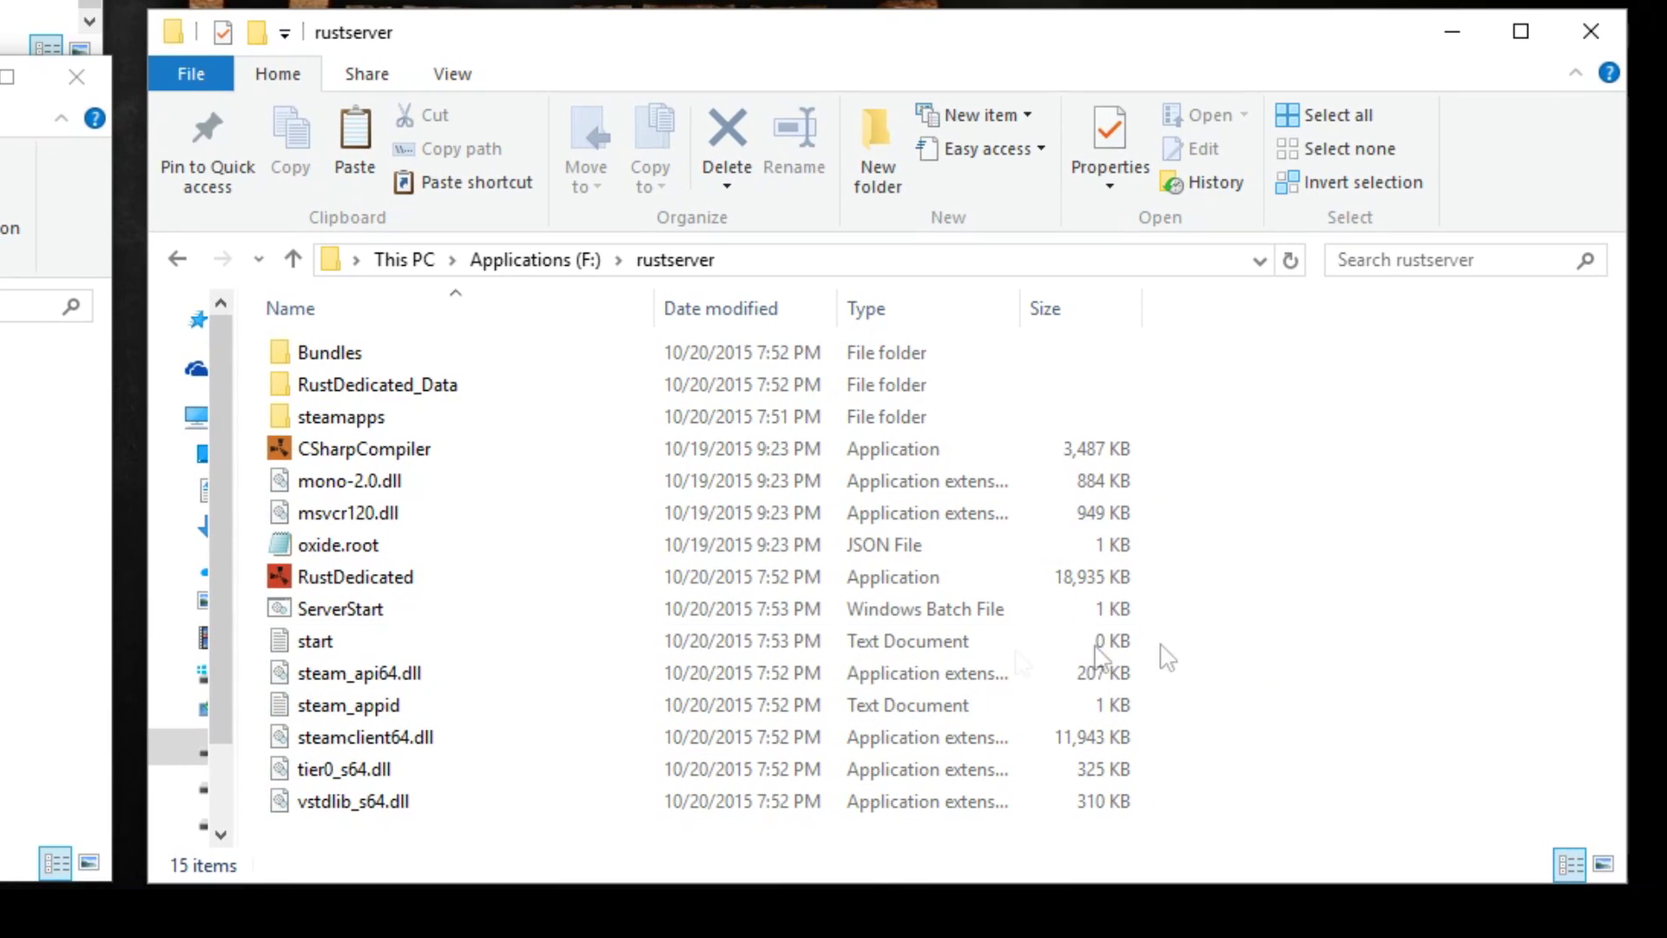
Run ServerStart.bat from rustserver to start the RustDedicated server console.
double_click(340, 609)
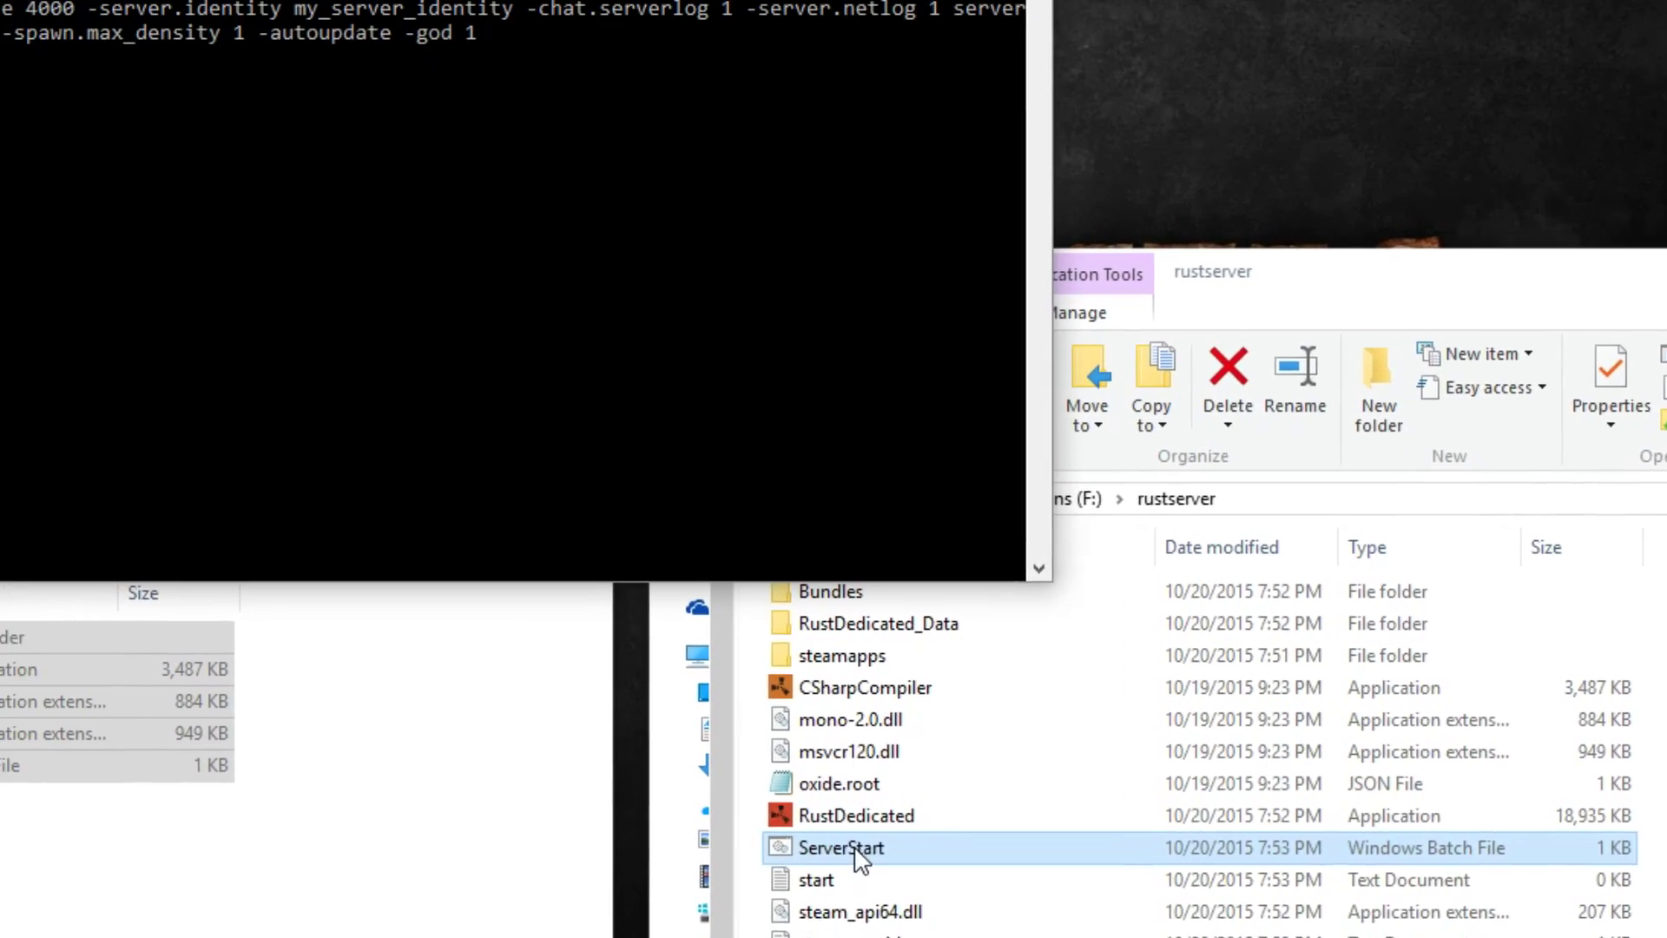